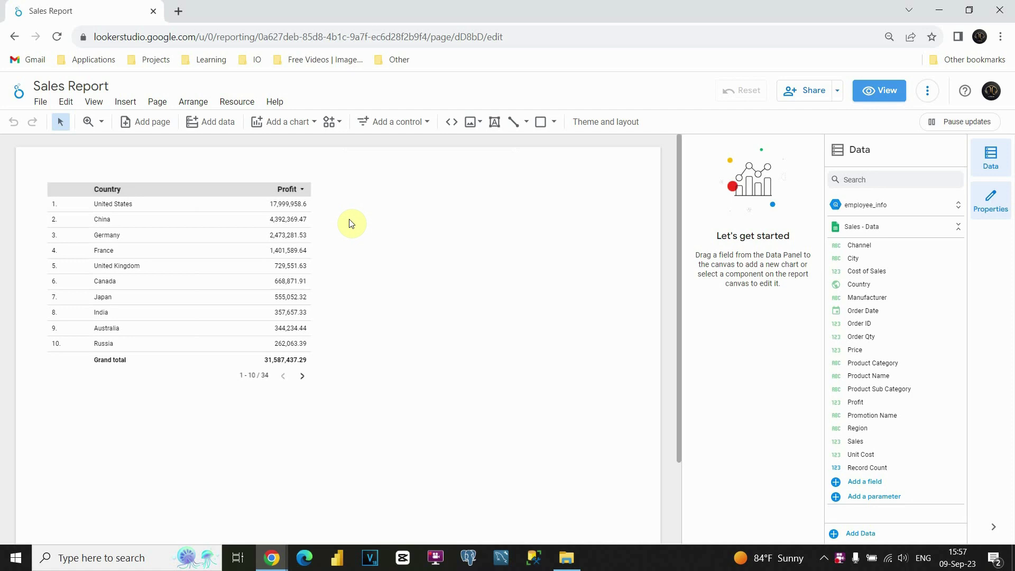
Select the Country/Profit sales table to bring up its chart properties.
{"action": "left_click", "coordinate": [234, 182]}
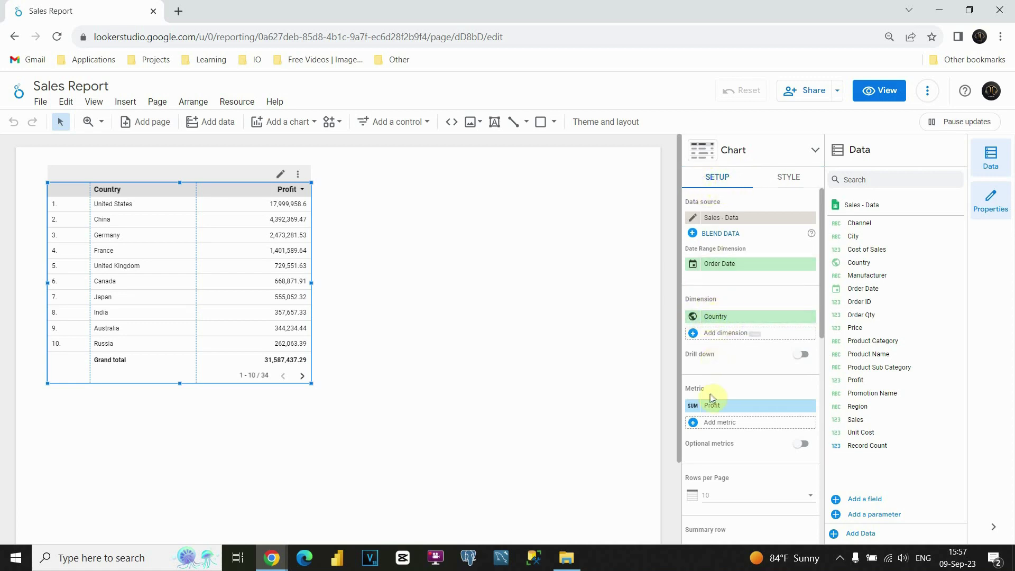
{"action": "left_click", "coordinate": [788, 177]}
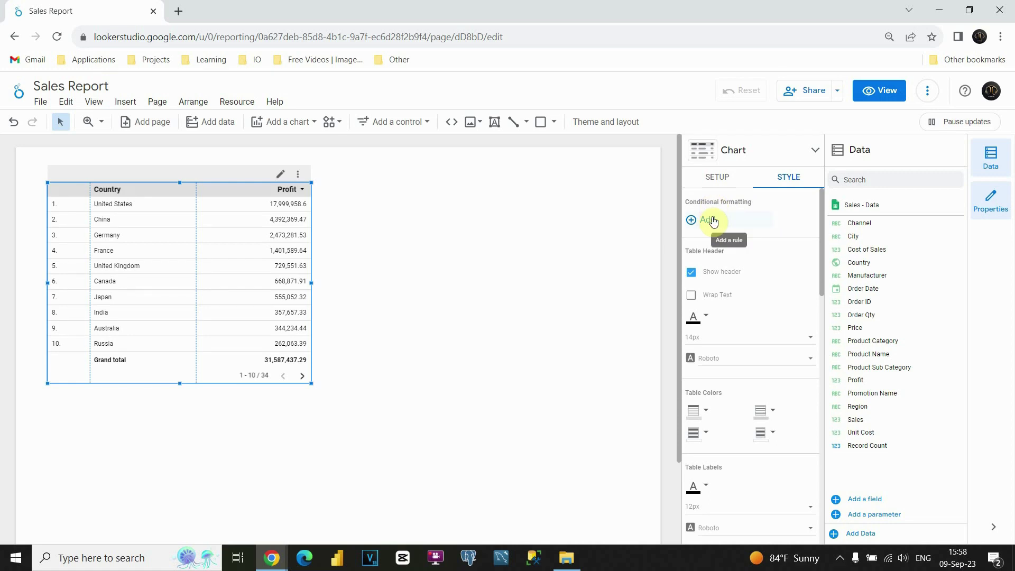
{"action": "left_click", "coordinate": [691, 273]}
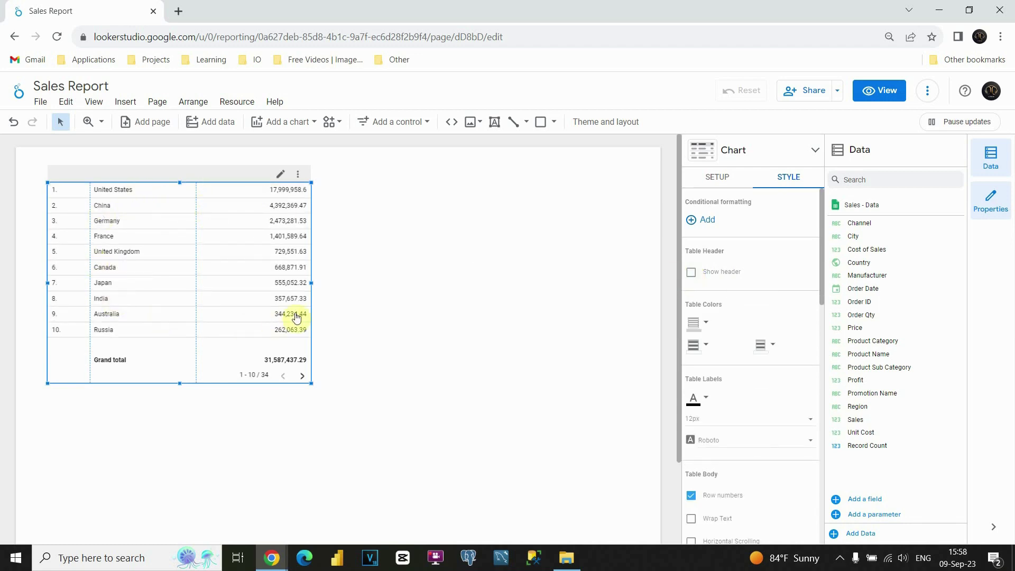
{"action": "left_click", "coordinate": [692, 272]}
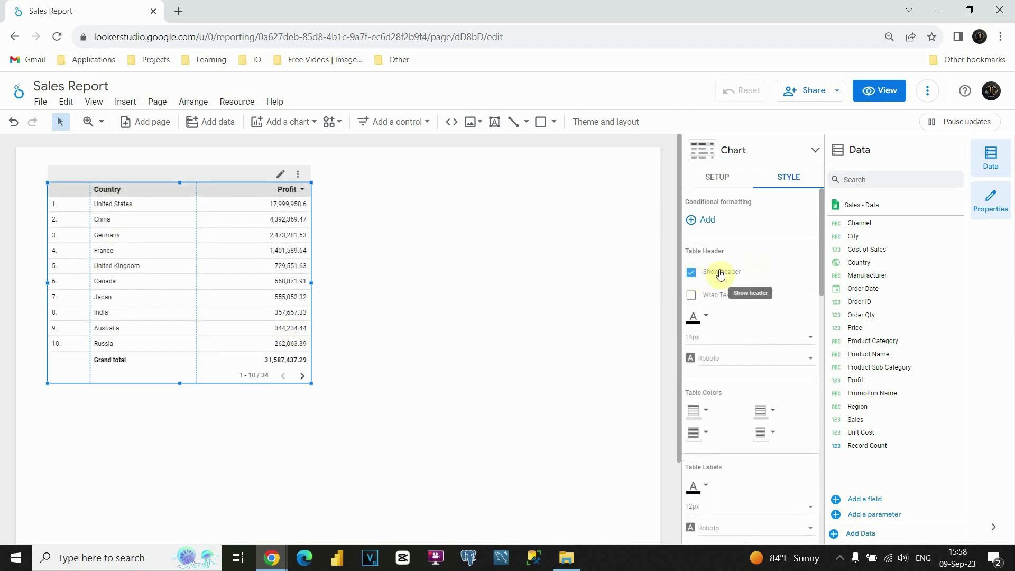
Leave header wrapping off and resize the Country column so full country names show.
{"action": "scroll", "coordinate": [761, 259], "scroll_direction": "down", "scroll_amount": 2}
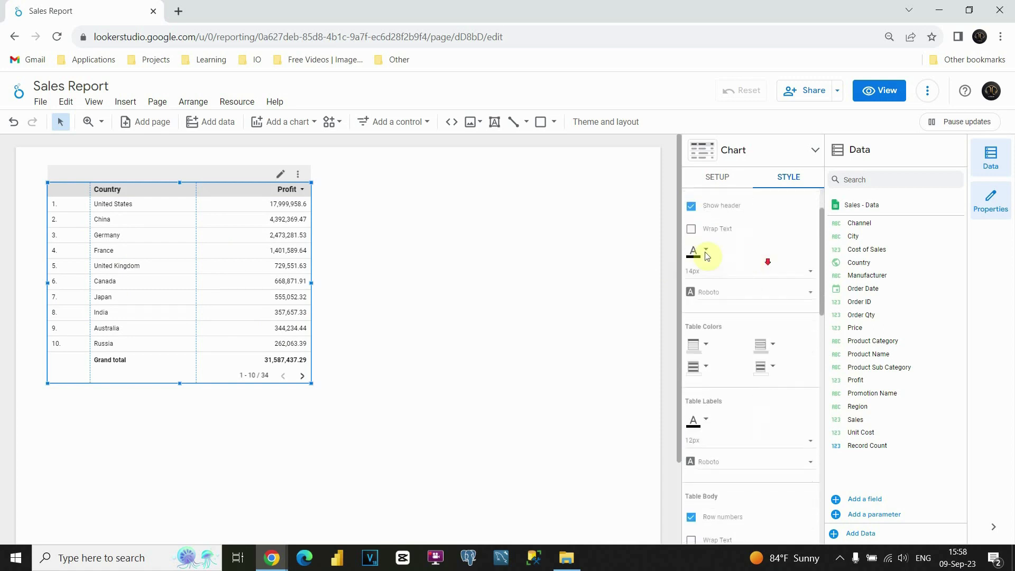
{"action": "left_click", "coordinate": [691, 229]}
{"action": "left_click_drag", "start_coordinate": [195, 189], "coordinate": [117, 189]}
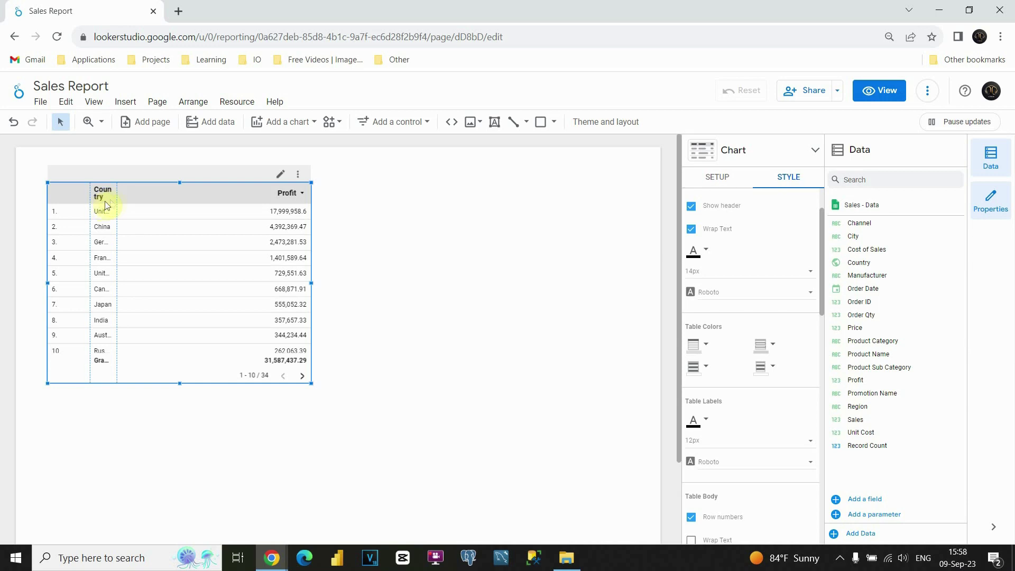
{"action": "left_click", "coordinate": [691, 230]}
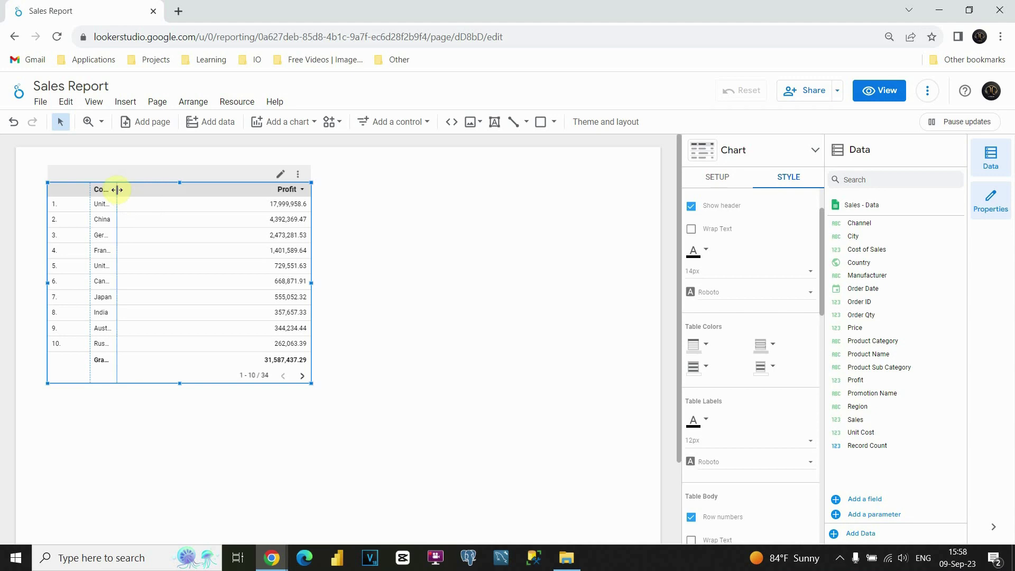
{"action": "left_click_drag", "start_coordinate": [117, 189], "coordinate": [152, 190]}
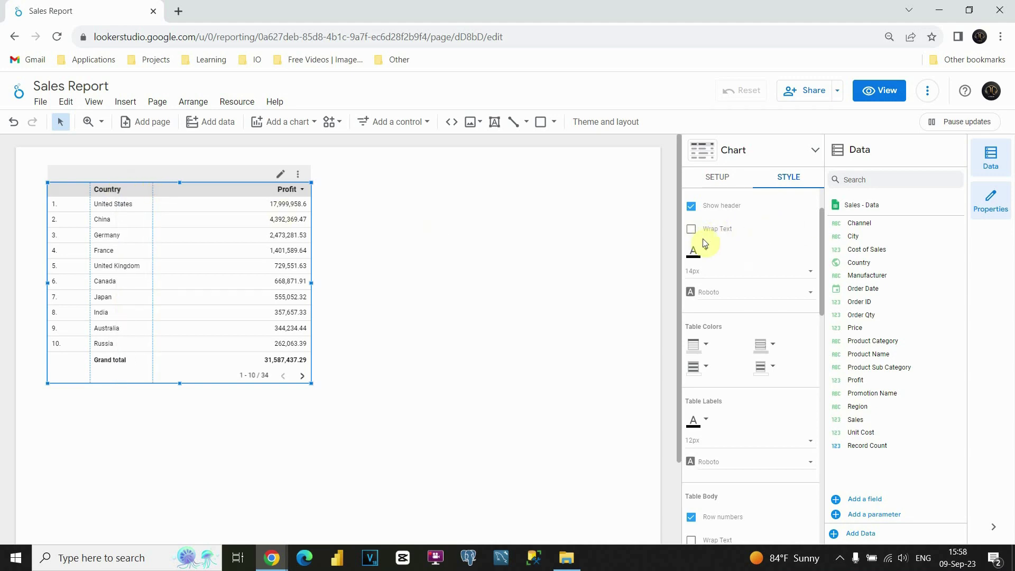
{"action": "left_click", "coordinate": [717, 293]}
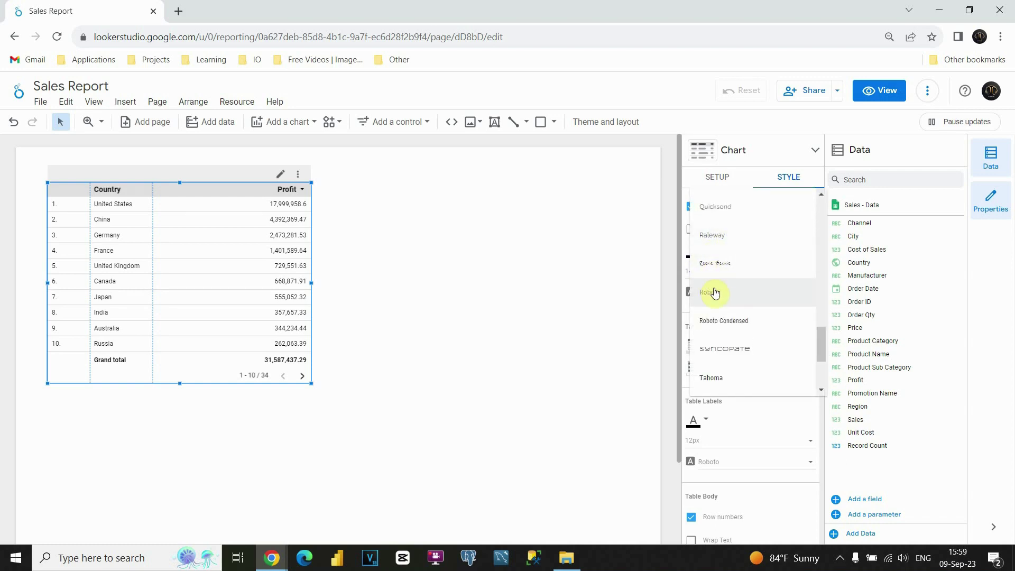
Set the header font to Raleway and give the header row a light indigo background.
{"action": "left_click", "coordinate": [722, 240]}
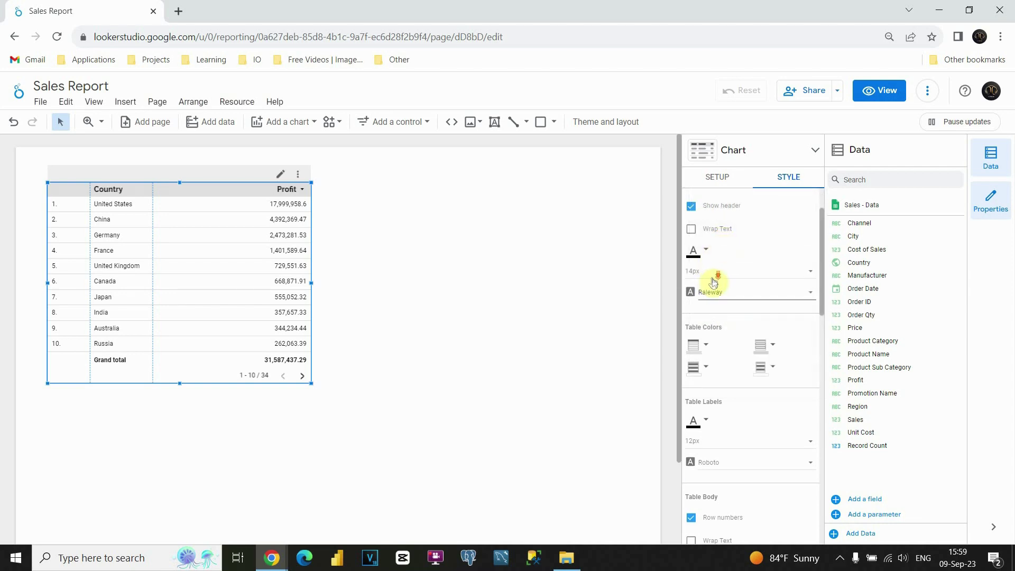
{"action": "scroll", "coordinate": [714, 283], "scroll_direction": "down", "scroll_amount": 1}
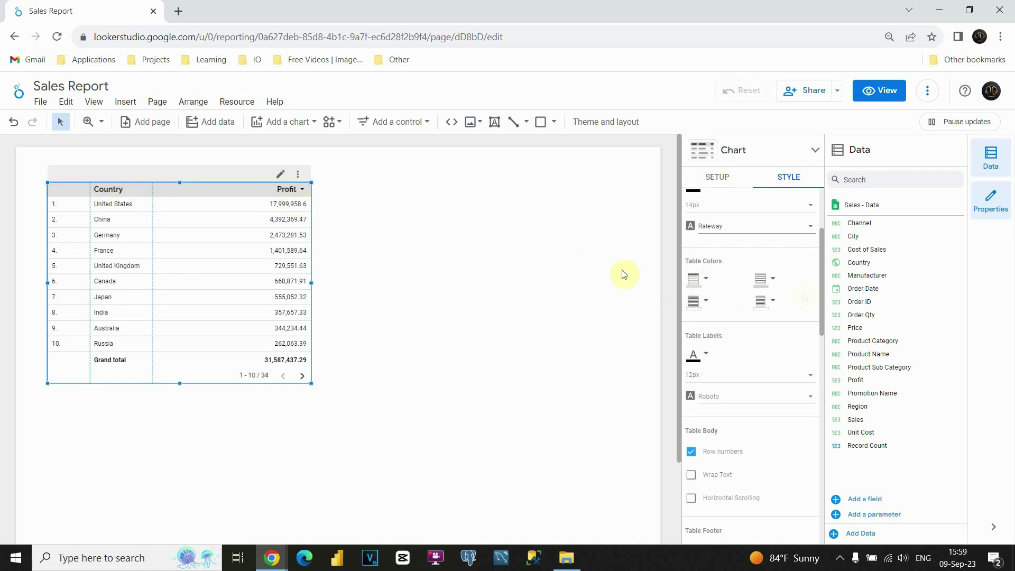
{"action": "left_click", "coordinate": [705, 279]}
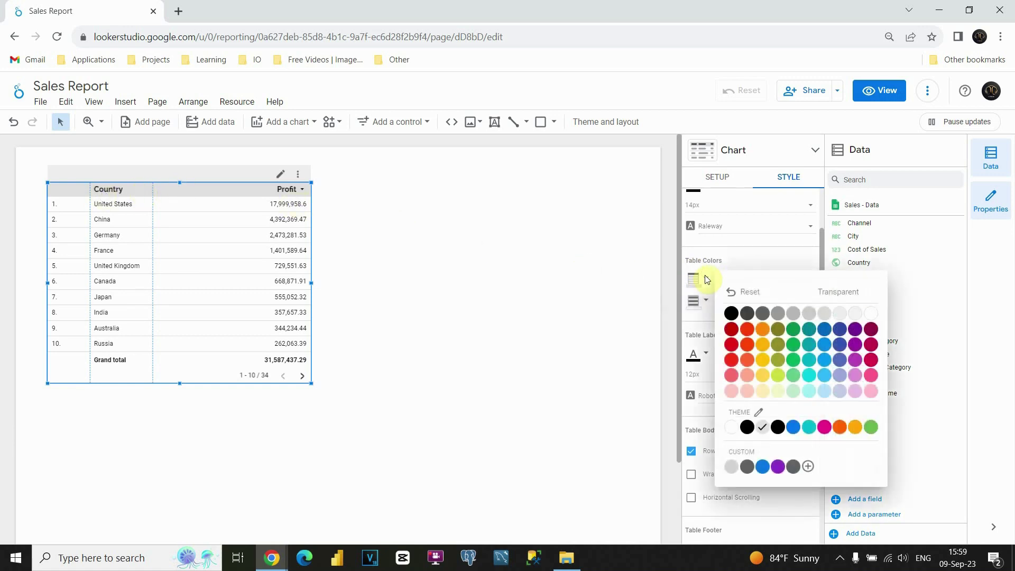
{"action": "left_click", "coordinate": [841, 330]}
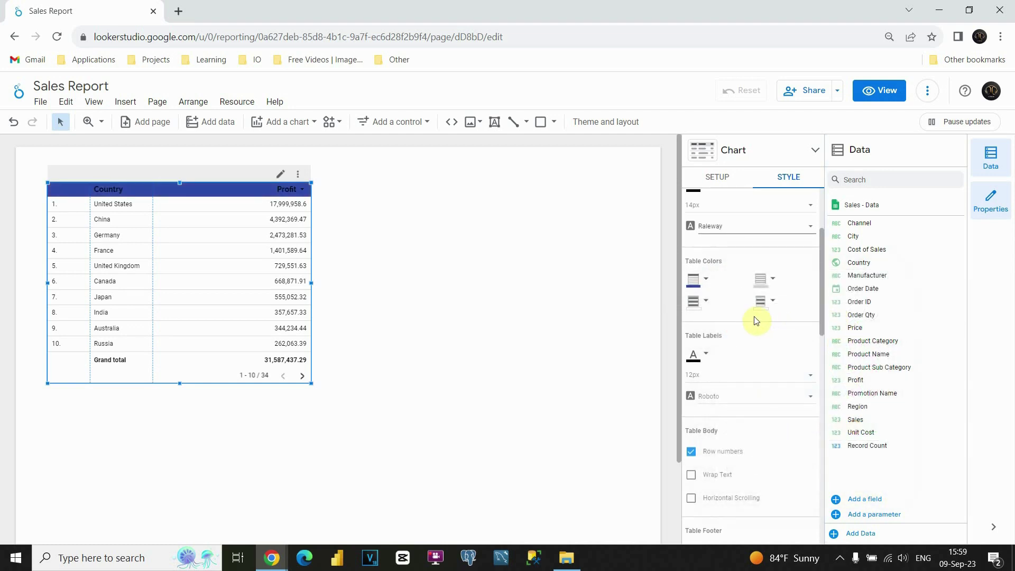
{"action": "left_click", "coordinate": [735, 301]}
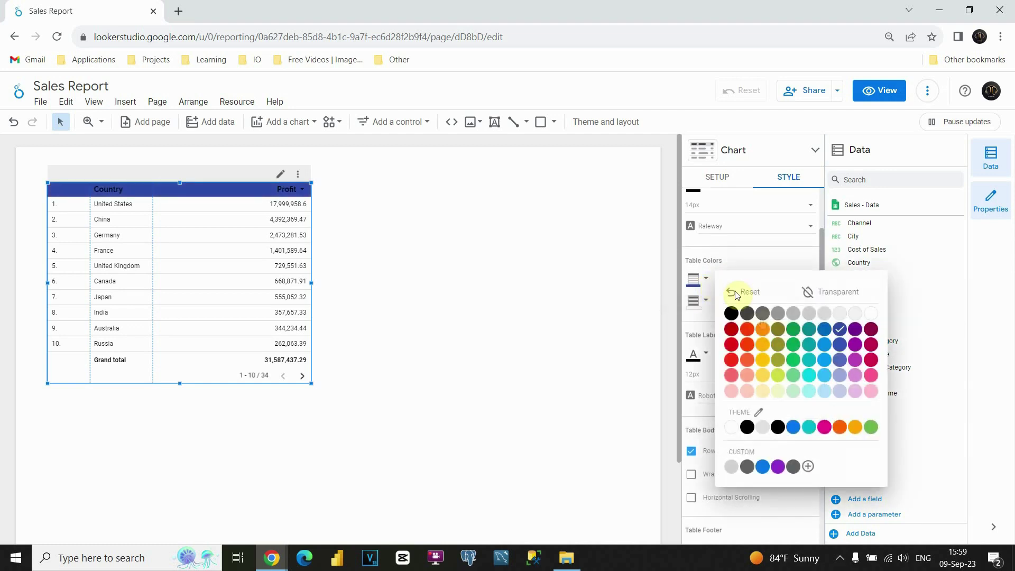
{"action": "left_click", "coordinate": [839, 360]}
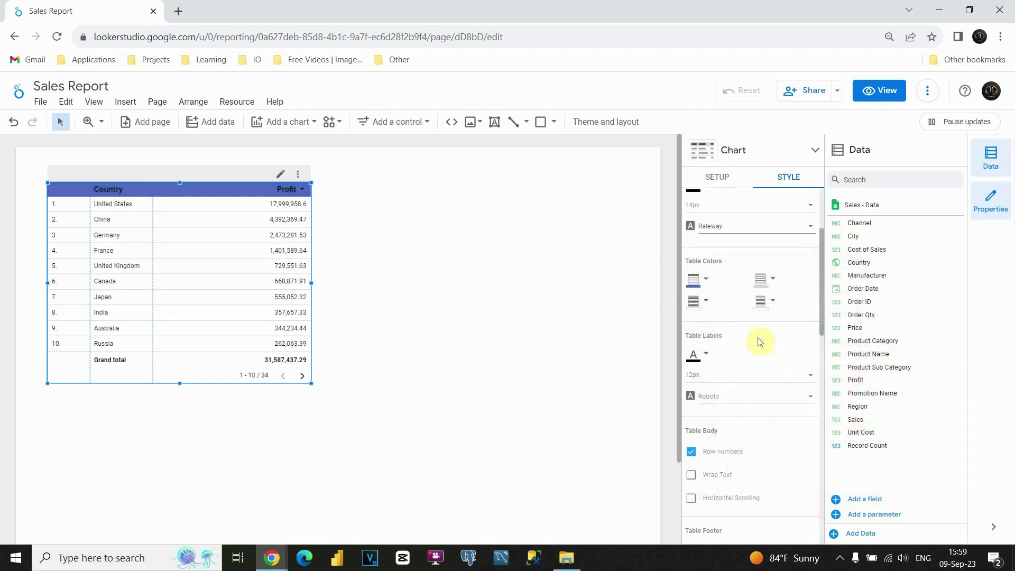
{"action": "left_click", "coordinate": [772, 280]}
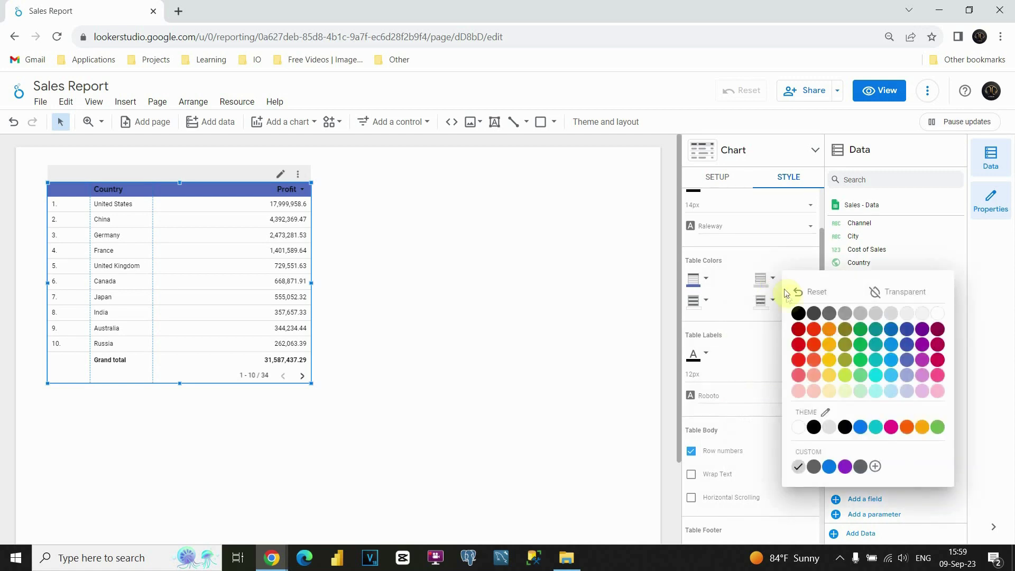
Change the table's cell border colour to blue.
{"action": "left_click", "coordinate": [837, 330]}
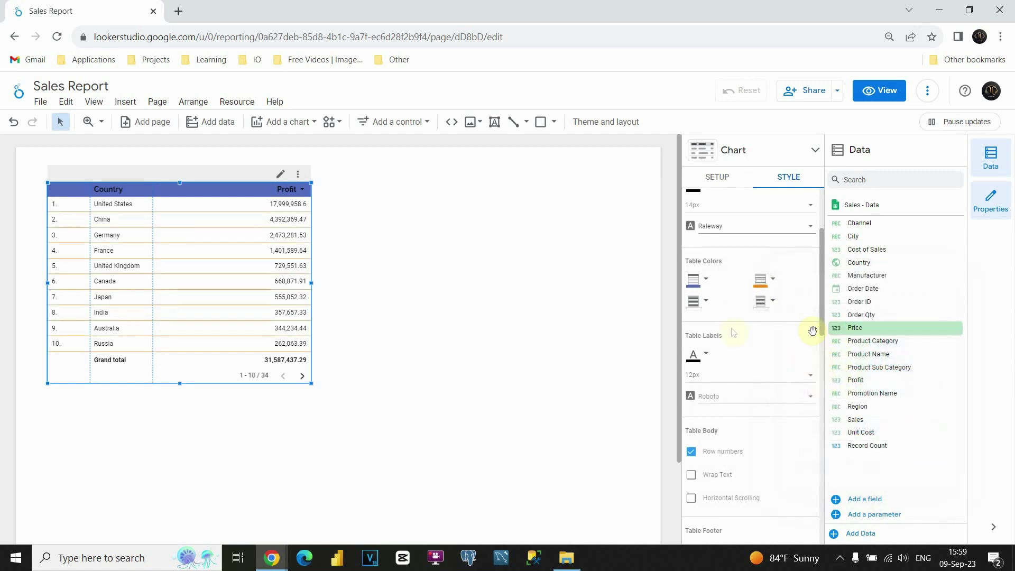
{"action": "left_click", "coordinate": [771, 283]}
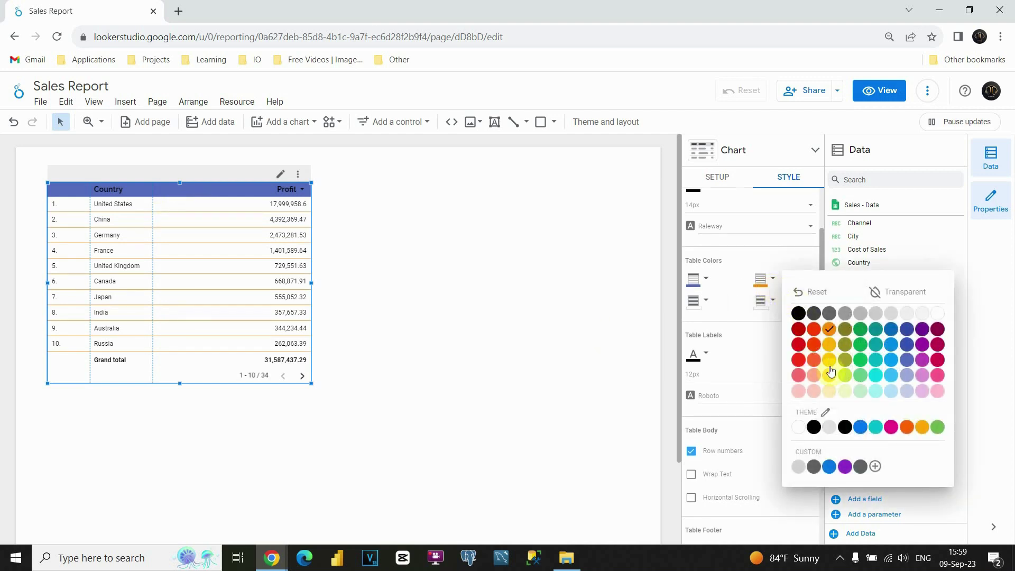
{"action": "left_click", "coordinate": [894, 361]}
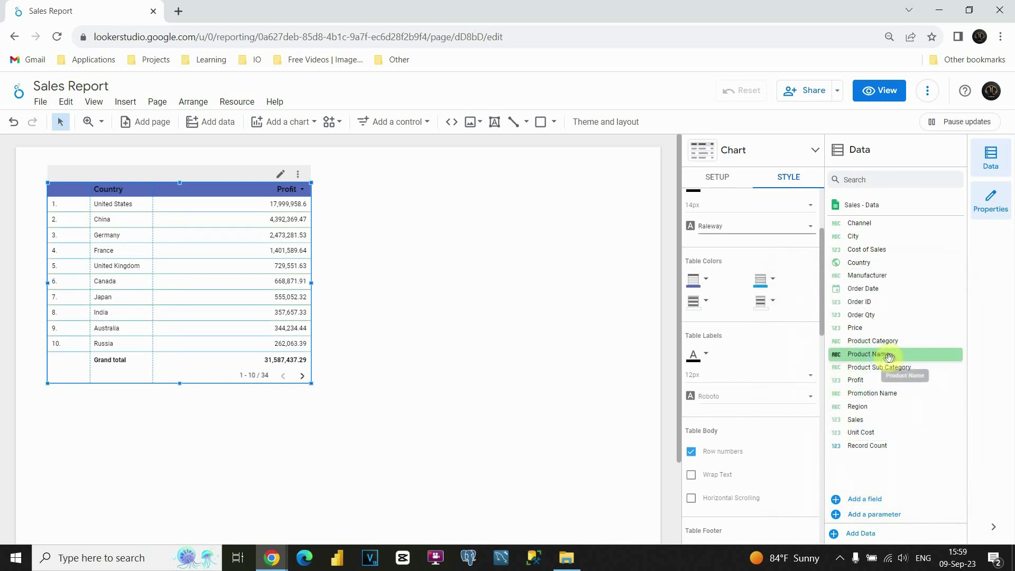
Shade the odd rows light grey and make the even rows white.
{"action": "left_click", "coordinate": [703, 306]}
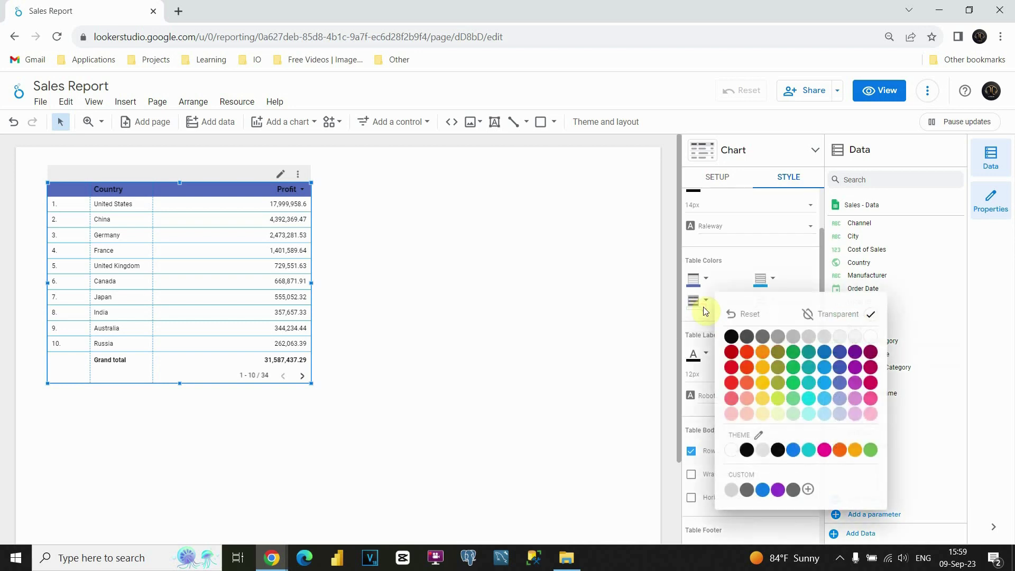
{"action": "left_click", "coordinate": [810, 339]}
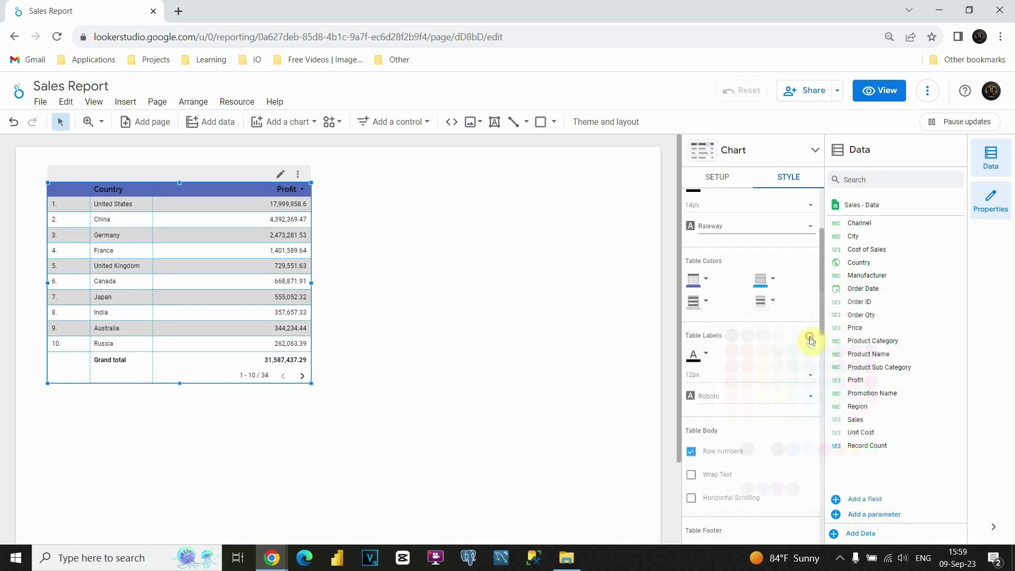
{"action": "left_click", "coordinate": [773, 303]}
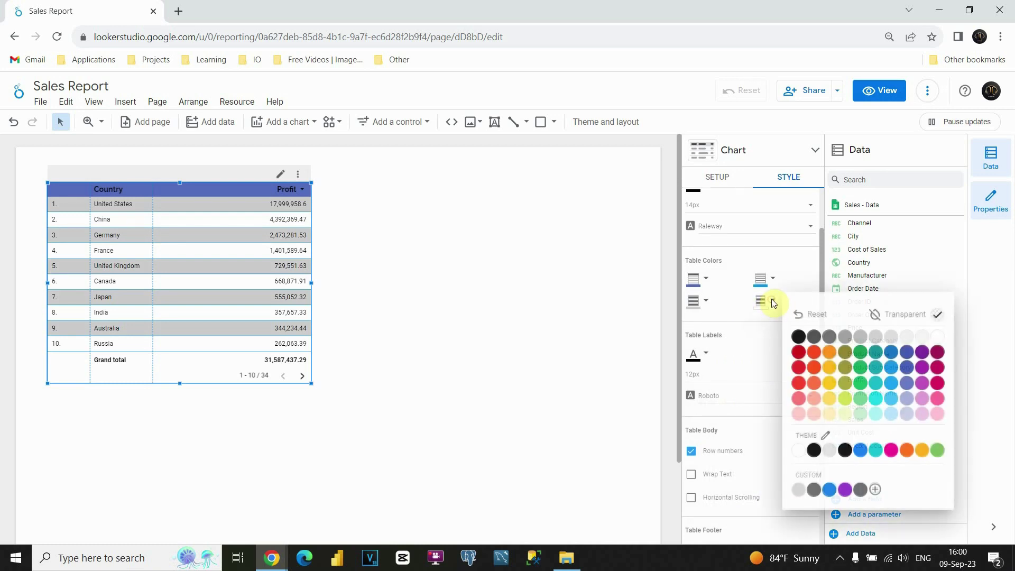
{"action": "left_click", "coordinate": [860, 352]}
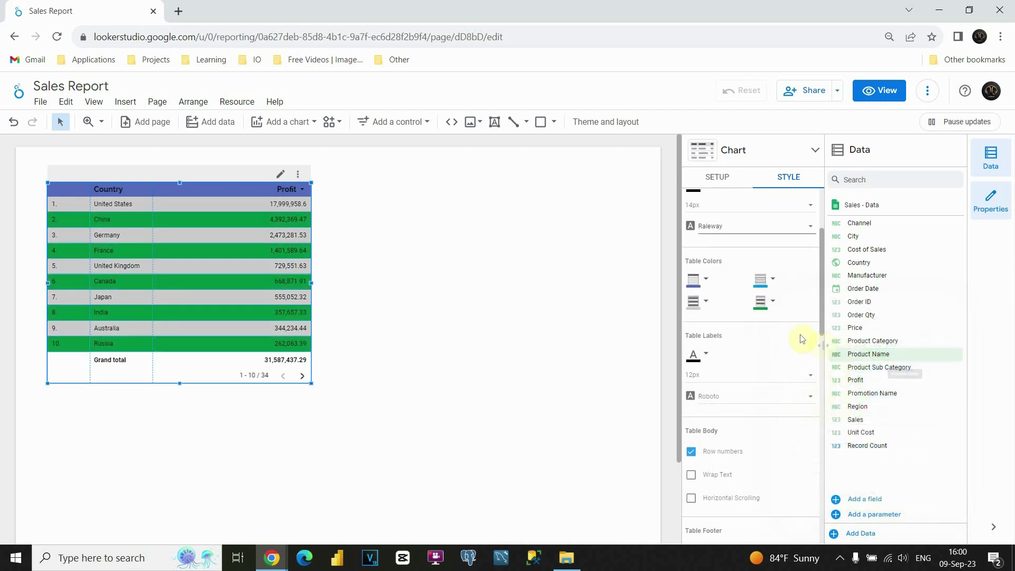
{"action": "left_click", "coordinate": [771, 306]}
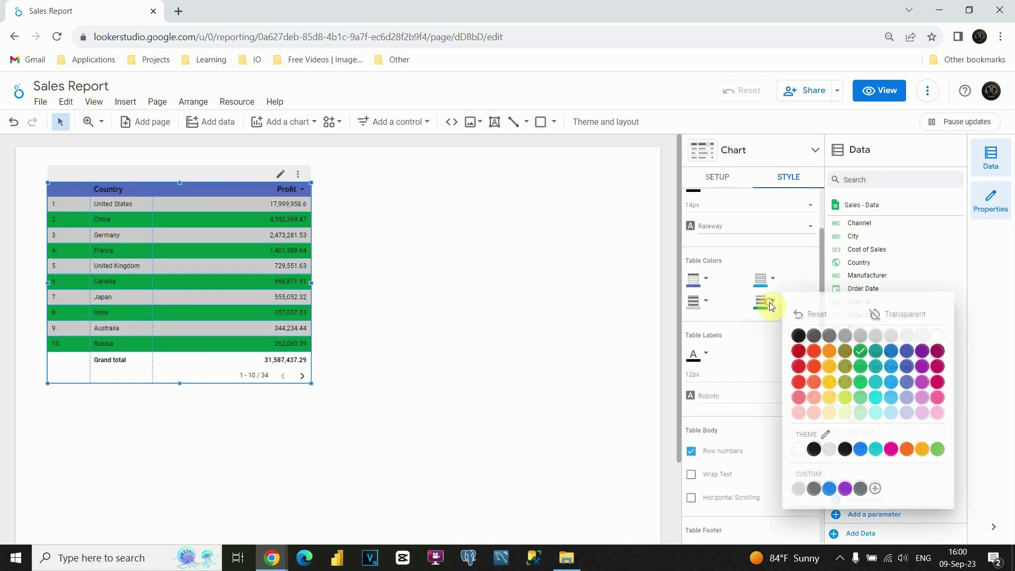
{"action": "left_click", "coordinate": [934, 336]}
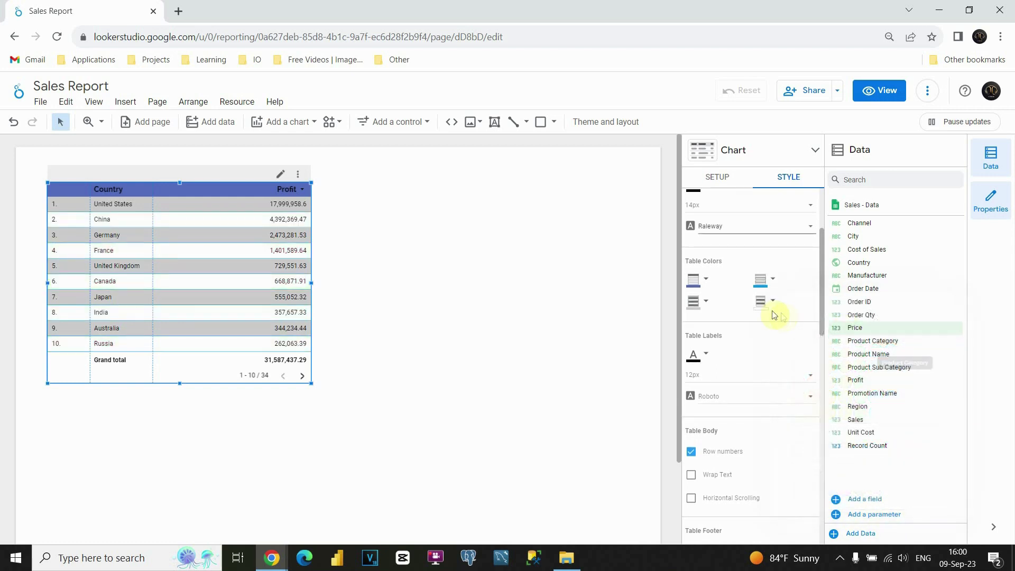
Set the table text to Syncopate and widen the table and its Country column.
{"action": "scroll", "coordinate": [801, 298], "scroll_direction": "down", "scroll_amount": 1}
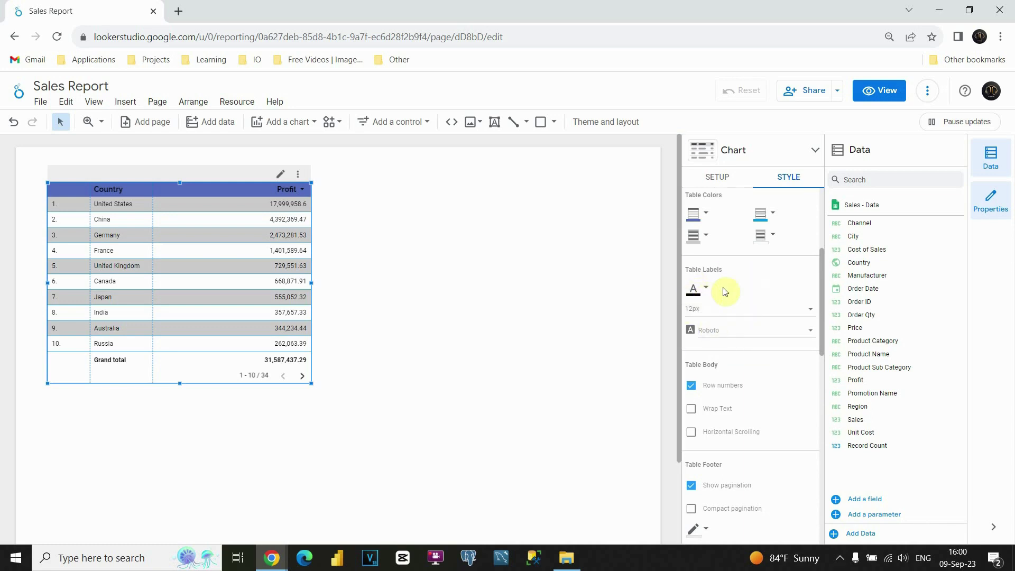
{"action": "left_click", "coordinate": [722, 330]}
{"action": "scroll", "coordinate": [720, 348], "scroll_direction": "down", "scroll_amount": 2}
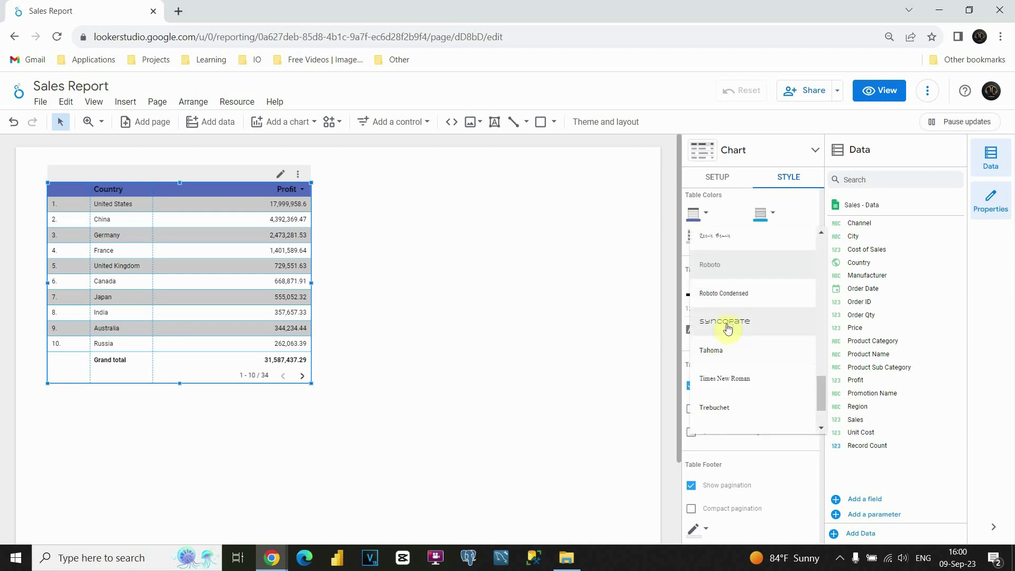
{"action": "left_click", "coordinate": [727, 324]}
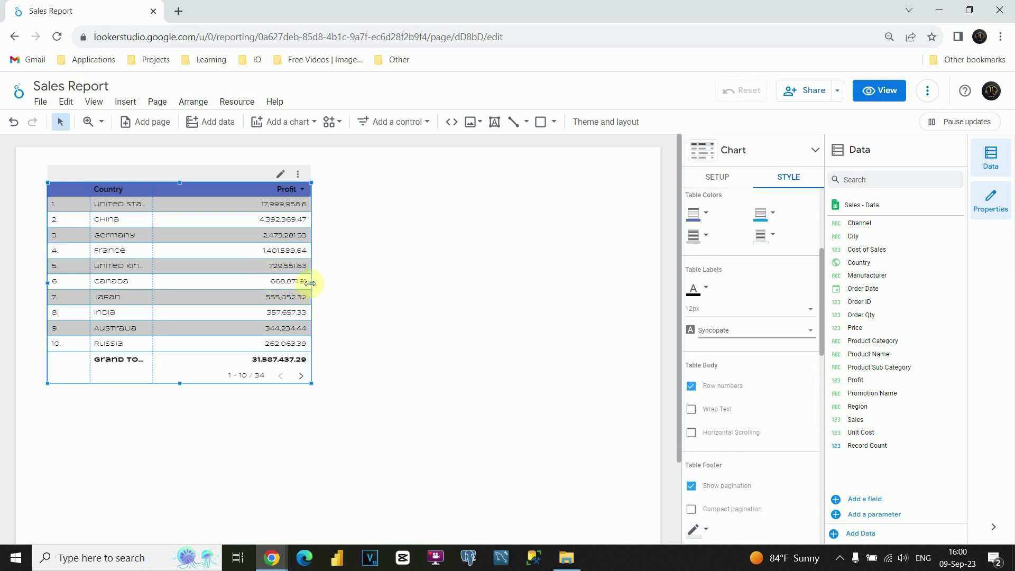
{"action": "left_click_drag", "start_coordinate": [311, 283], "coordinate": [302, 280]}
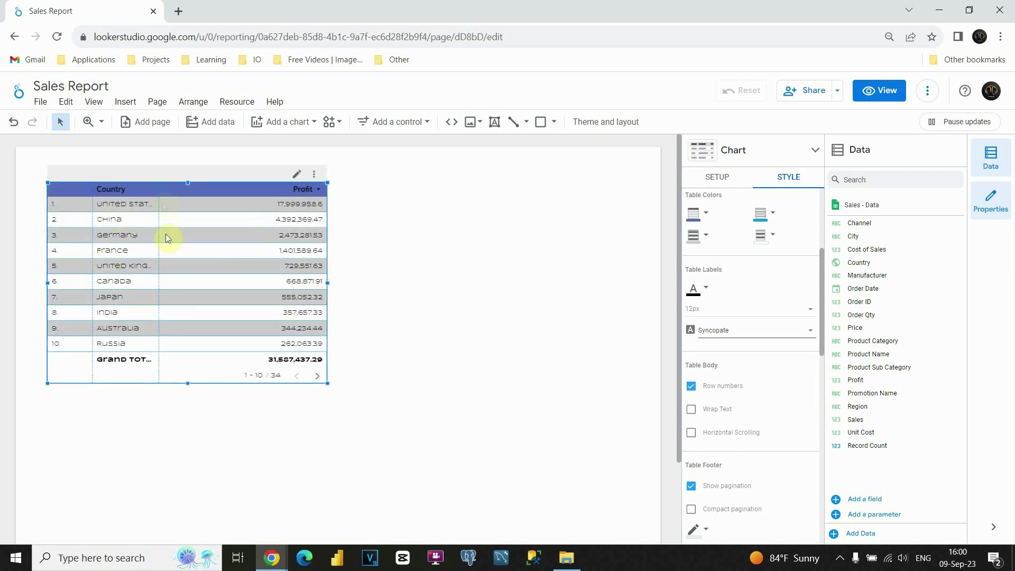
{"action": "left_click_drag", "start_coordinate": [159, 236], "coordinate": [199, 202]}
Switch the table text font to Roboto Condensed and turn off row numbers.
{"action": "left_click", "coordinate": [732, 330]}
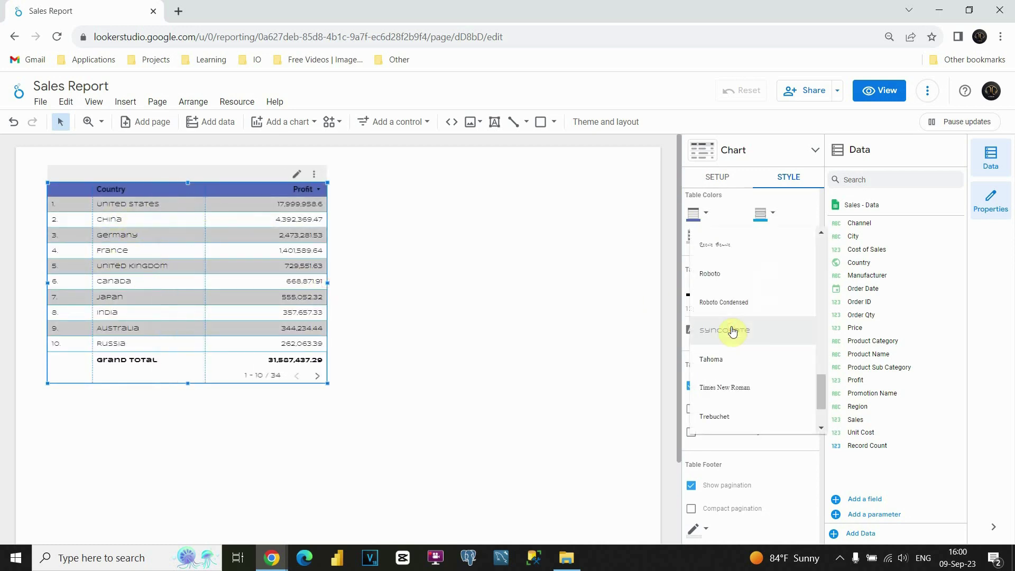
{"action": "left_click", "coordinate": [725, 302]}
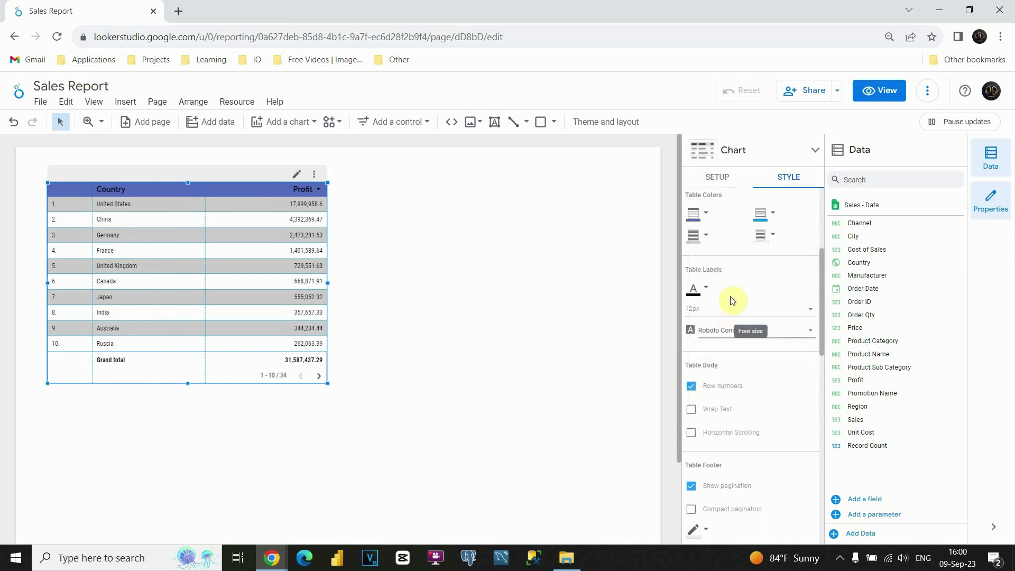
{"action": "scroll", "coordinate": [733, 285], "scroll_direction": "down", "scroll_amount": 3}
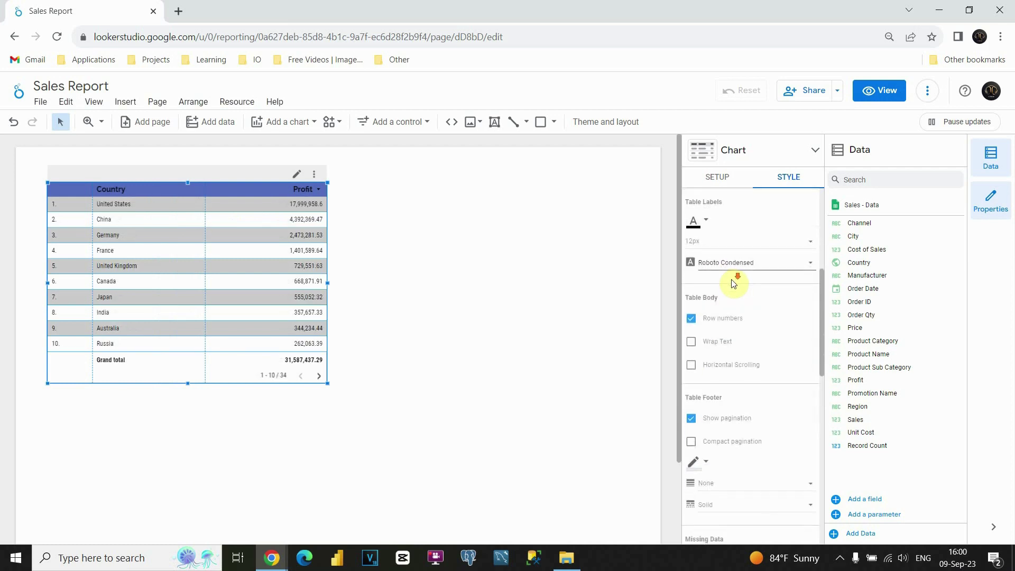
{"action": "scroll", "coordinate": [734, 280], "scroll_direction": "down", "scroll_amount": 3}
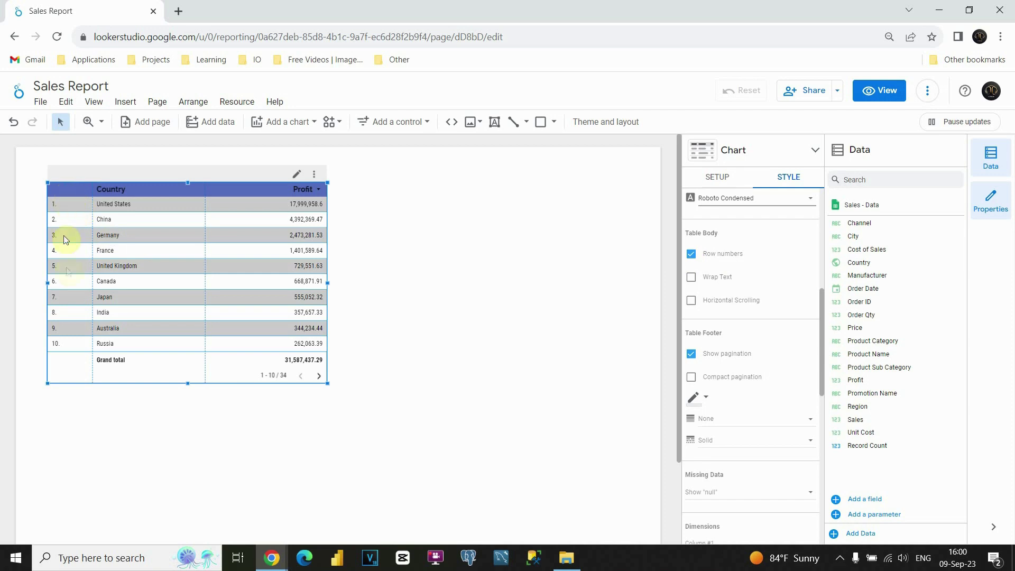
{"action": "left_click", "coordinate": [691, 254]}
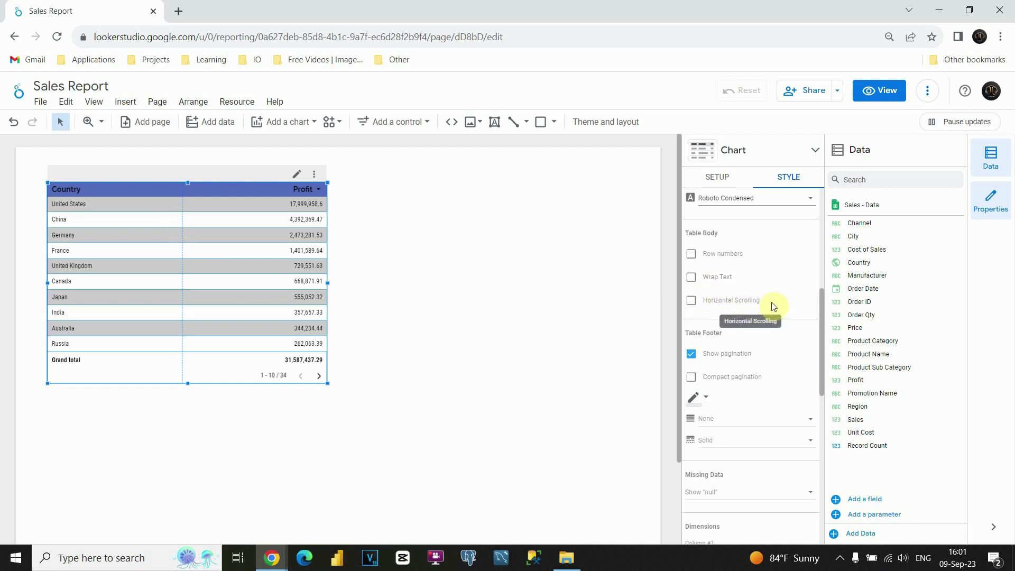
Hide the pagination footer and shorten the table so Grand total follows Russia.
{"action": "scroll", "coordinate": [773, 309], "scroll_direction": "down", "scroll_amount": 1}
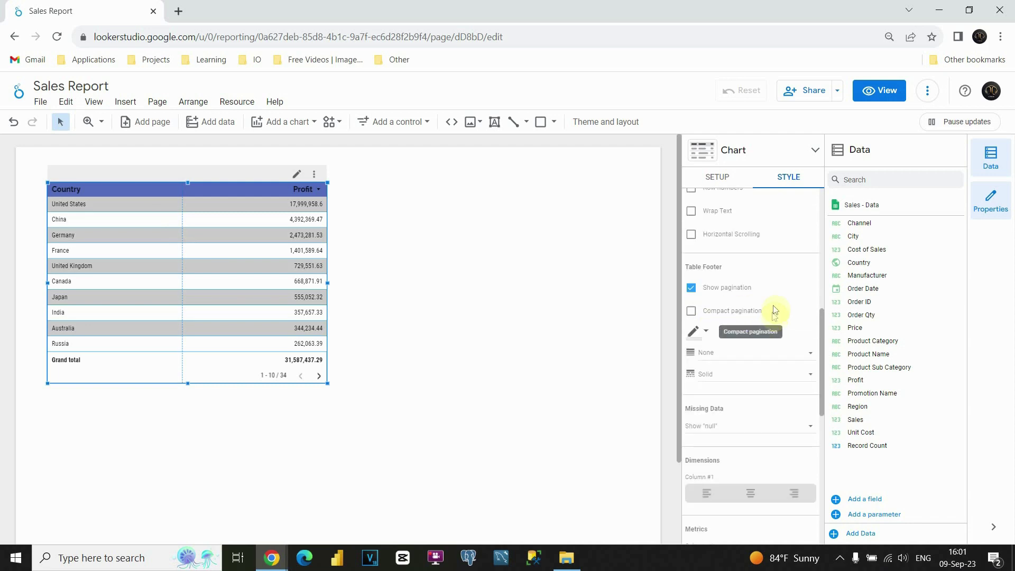
{"action": "left_click", "coordinate": [691, 287]}
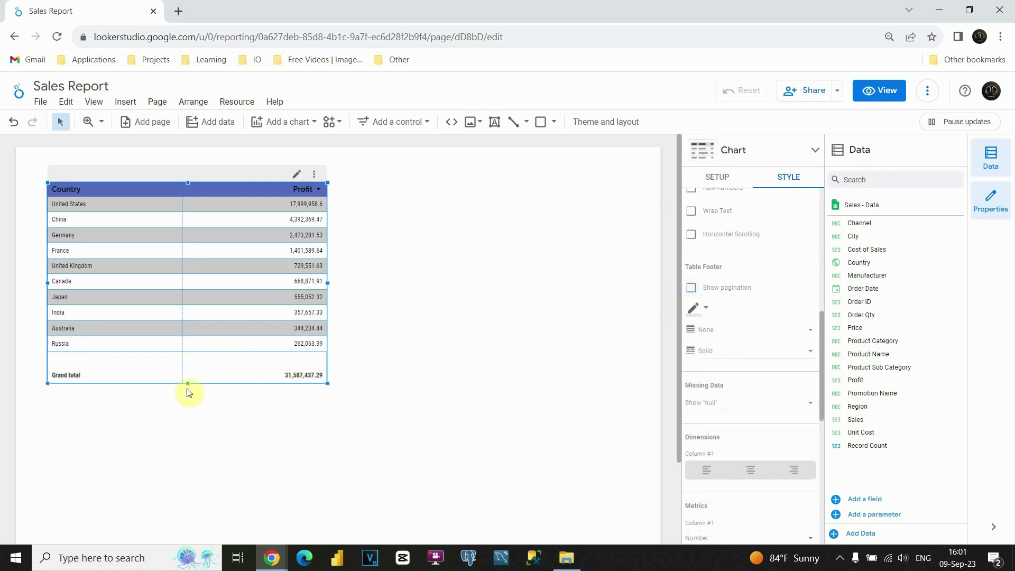
{"action": "left_click_drag", "start_coordinate": [187, 382], "coordinate": [191, 367]}
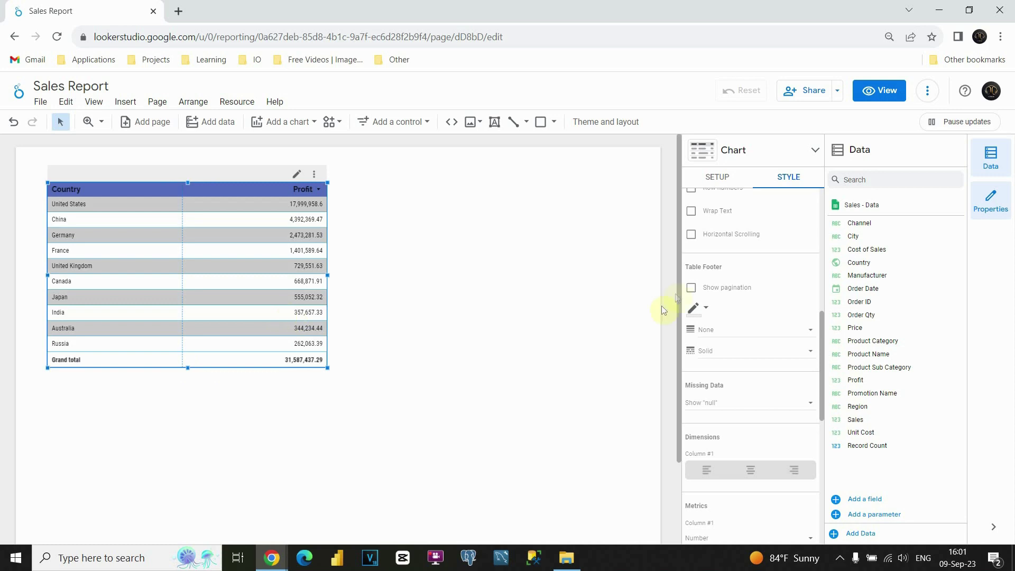
{"action": "left_click", "coordinate": [691, 288]}
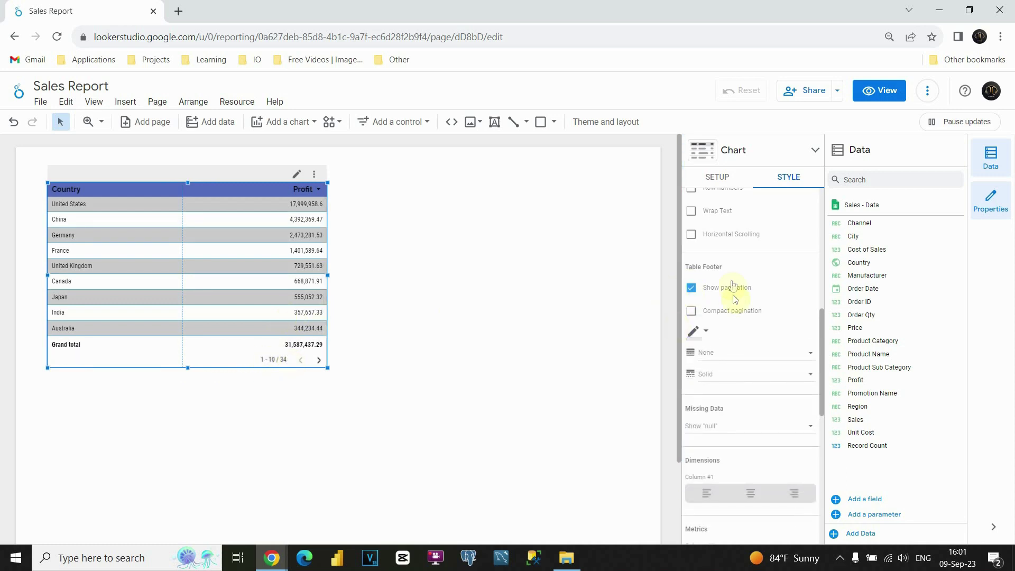
{"action": "left_click", "coordinate": [691, 288]}
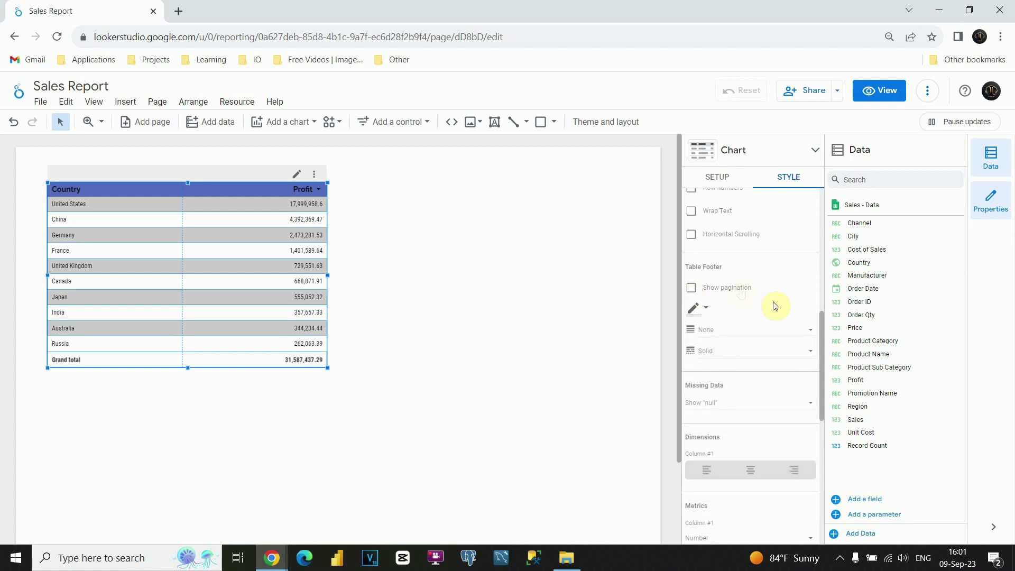
{"action": "scroll", "coordinate": [734, 275], "scroll_direction": "down", "scroll_amount": 1}
{"action": "scroll", "coordinate": [734, 275], "scroll_direction": "down", "scroll_amount": 1}
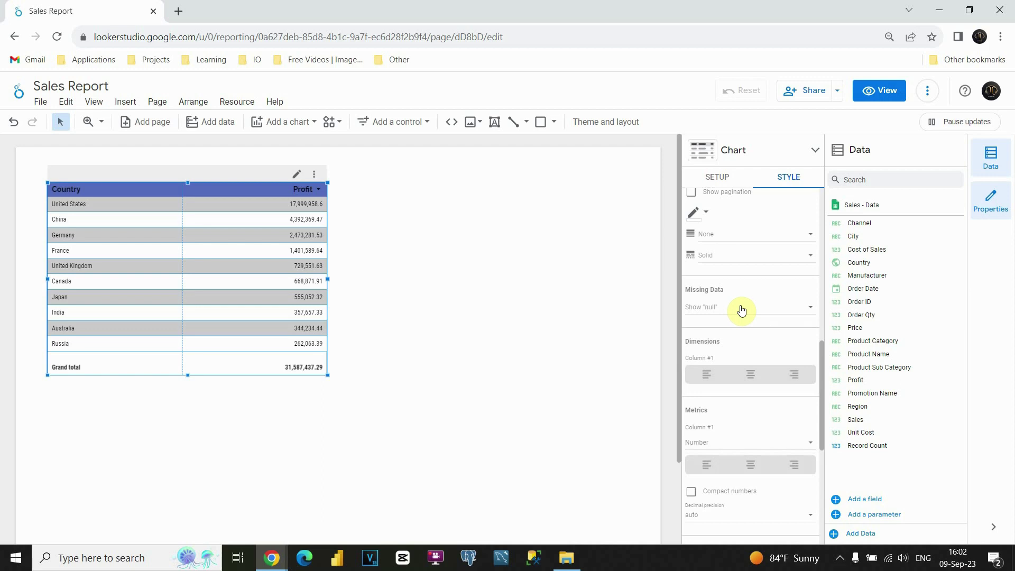
{"action": "left_click", "coordinate": [740, 309]}
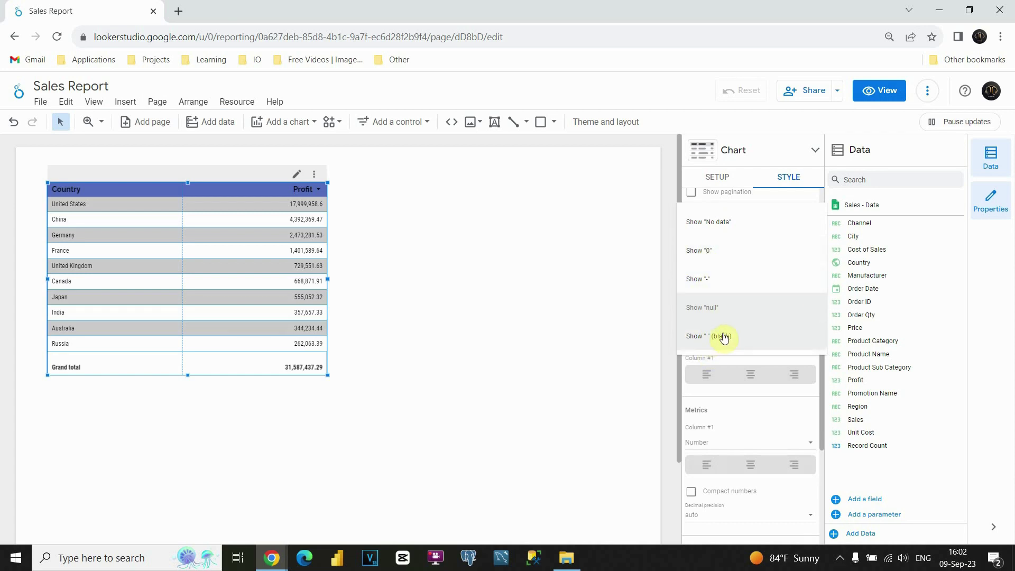
{"action": "left_click", "coordinate": [746, 361]}
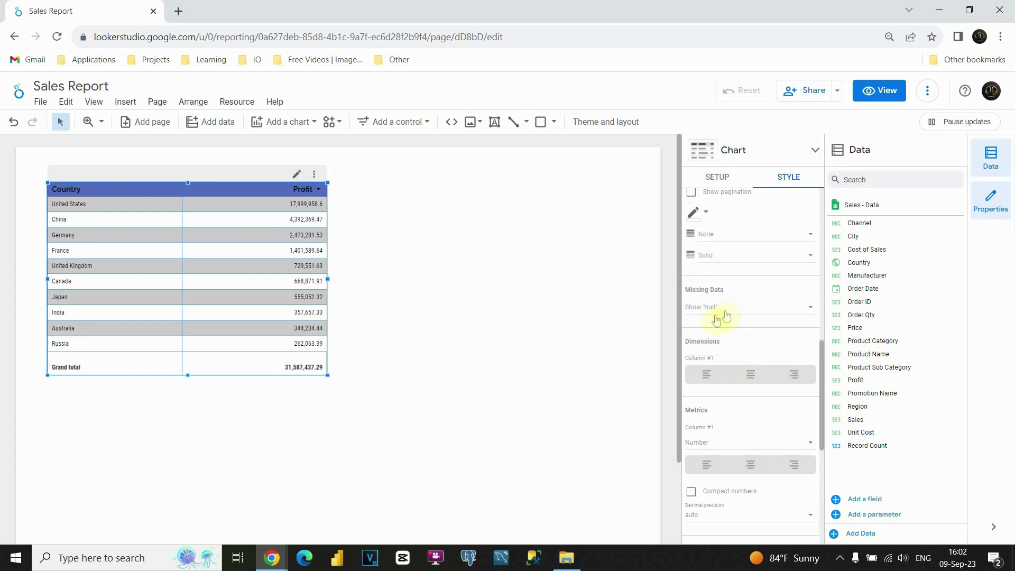
{"action": "scroll", "coordinate": [729, 315], "scroll_direction": "down", "scroll_amount": 2}
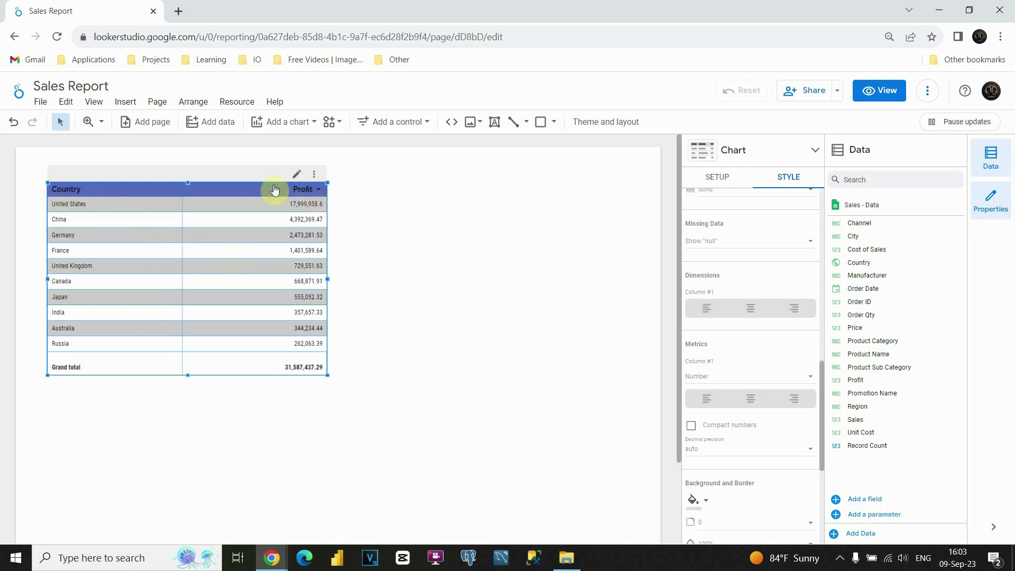
{"action": "left_click", "coordinate": [709, 183]}
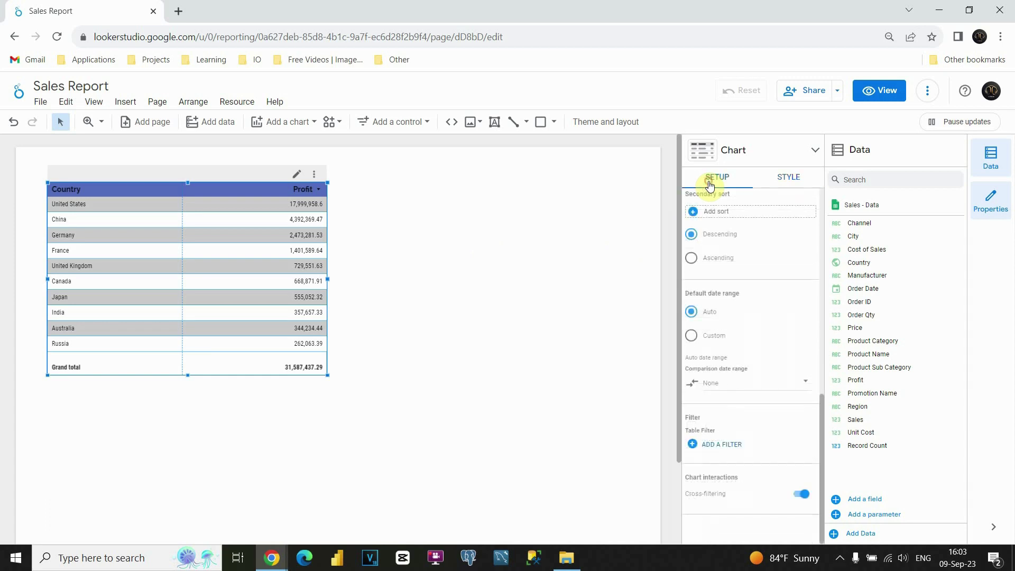
{"action": "scroll", "coordinate": [741, 301], "scroll_direction": "down", "scroll_amount": 5}
{"action": "scroll", "coordinate": [740, 299], "scroll_direction": "up", "scroll_amount": 1}
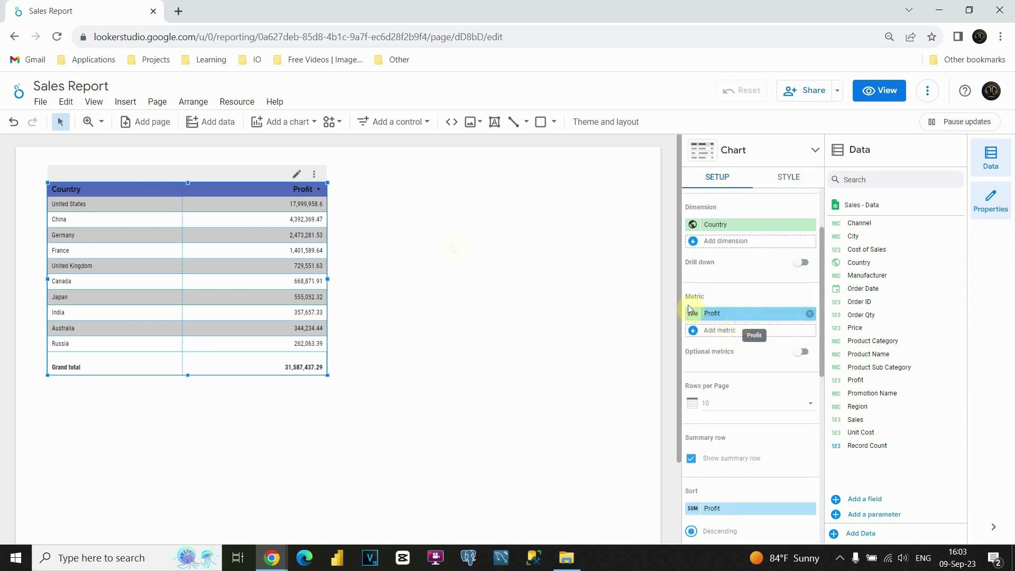
{"action": "scroll", "coordinate": [792, 320], "scroll_direction": "up", "scroll_amount": 2}
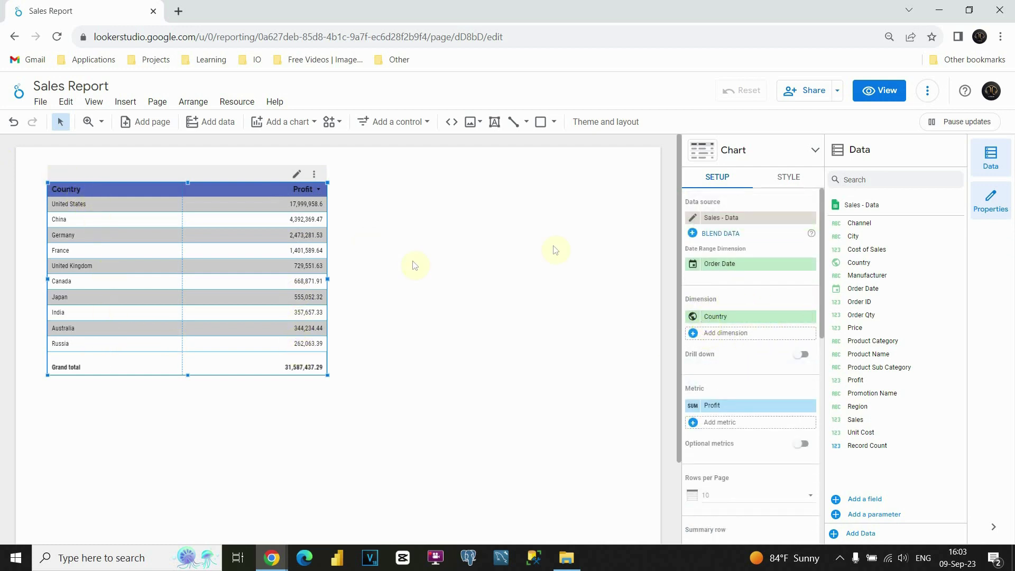
{"action": "left_click", "coordinate": [785, 180]}
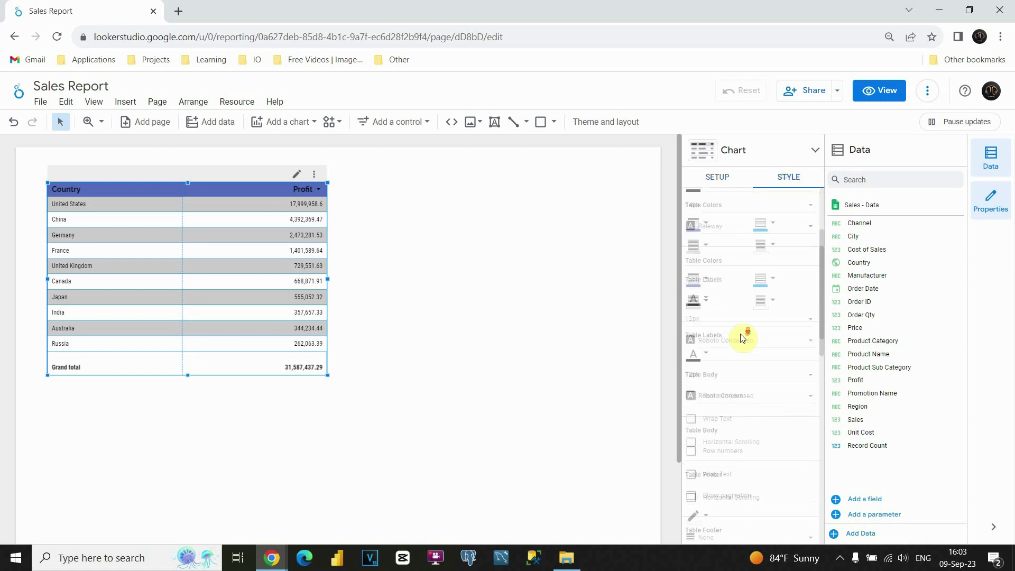
Left-align the Country column and right-align the Profit values.
{"action": "scroll", "coordinate": [741, 334], "scroll_direction": "down", "scroll_amount": 2}
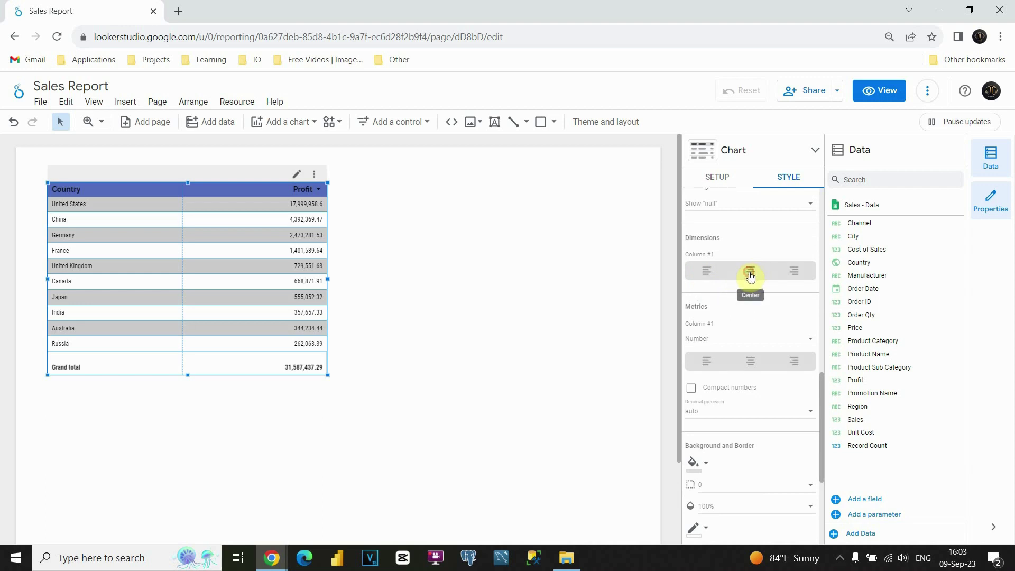
{"action": "left_click", "coordinate": [750, 273]}
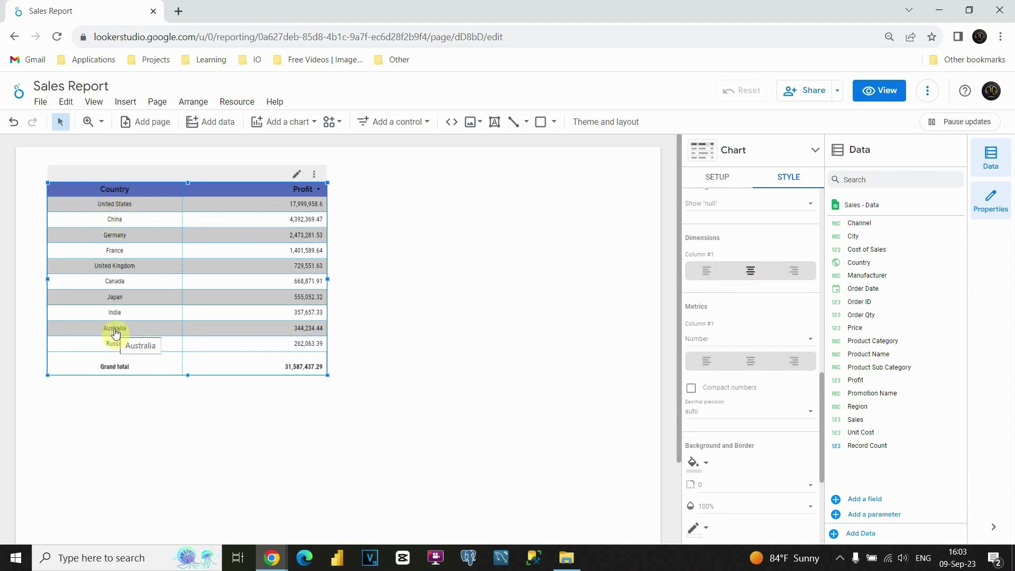
{"action": "left_click", "coordinate": [794, 273]}
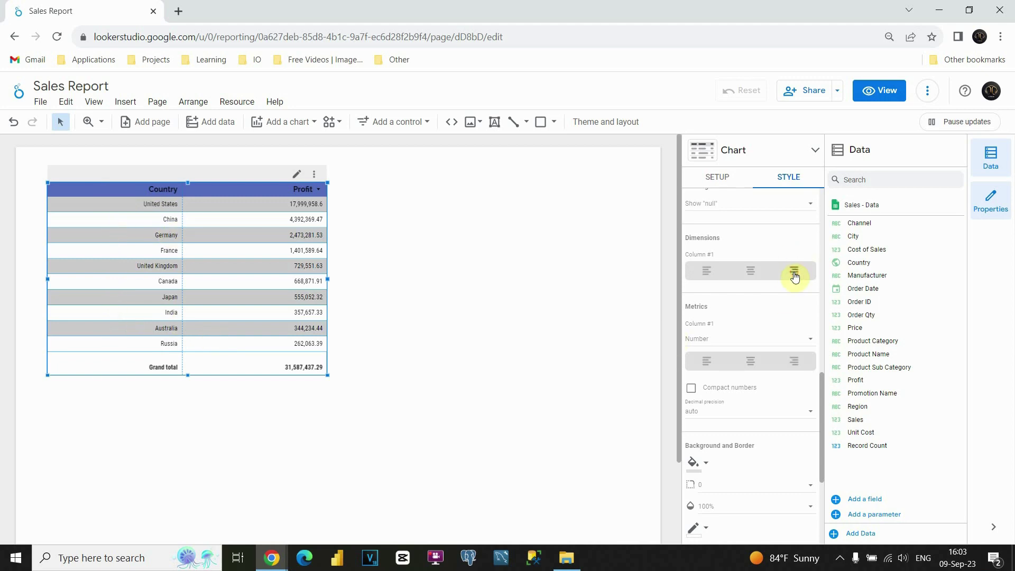
{"action": "left_click", "coordinate": [707, 273]}
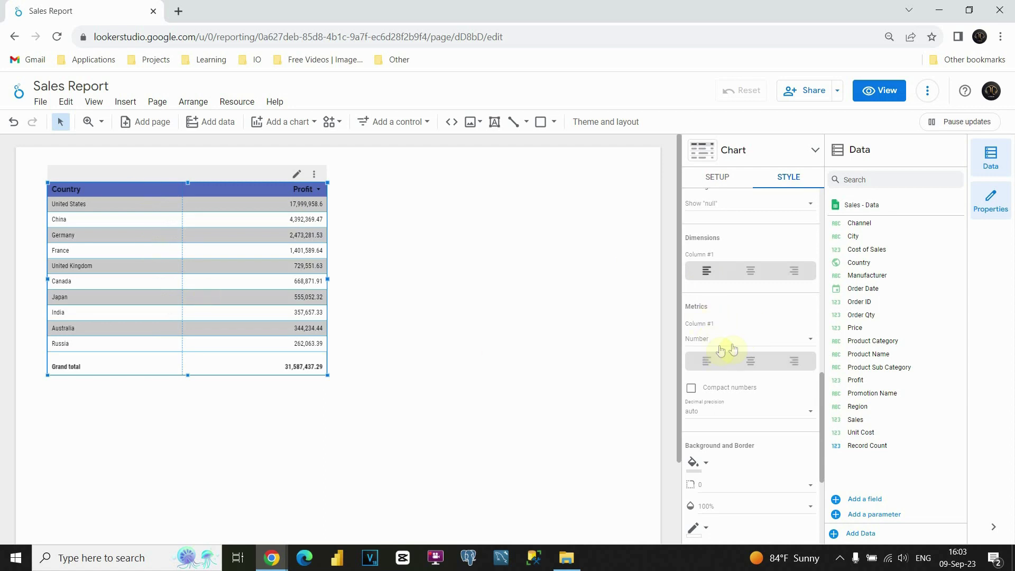
{"action": "left_click", "coordinate": [750, 364]}
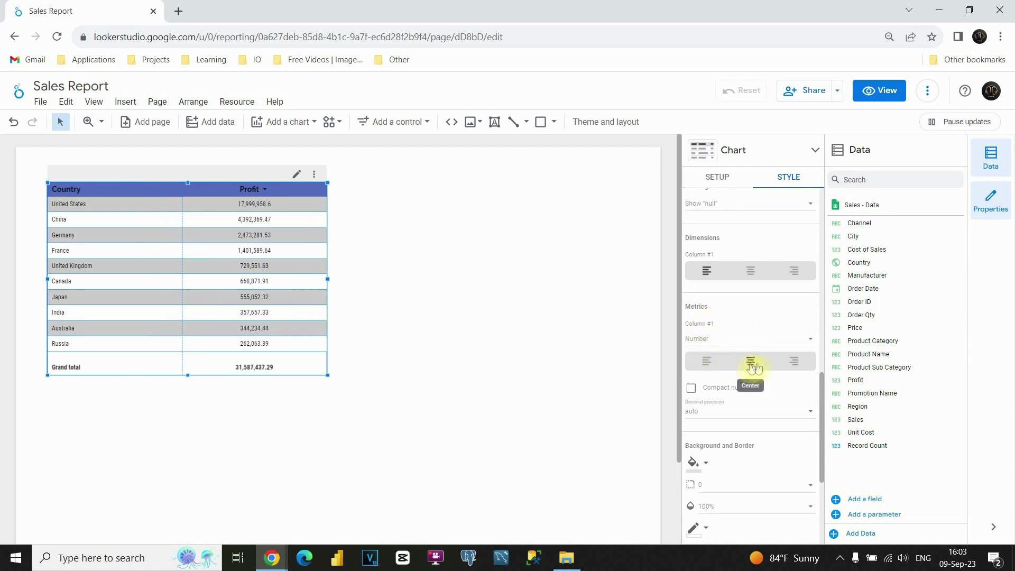
{"action": "left_click", "coordinate": [790, 366]}
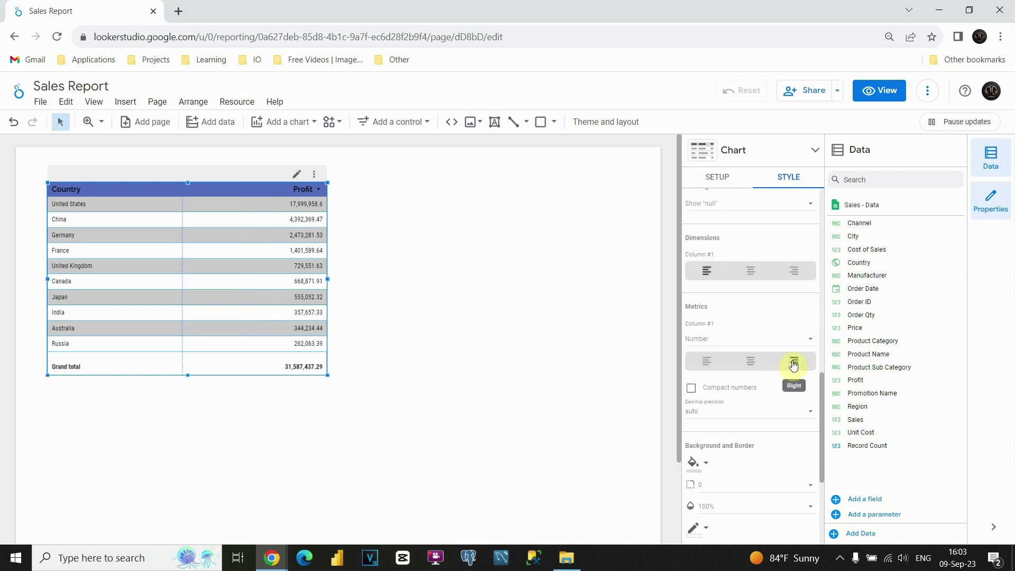
{"action": "scroll", "coordinate": [790, 363], "scroll_direction": "down", "scroll_amount": 1}
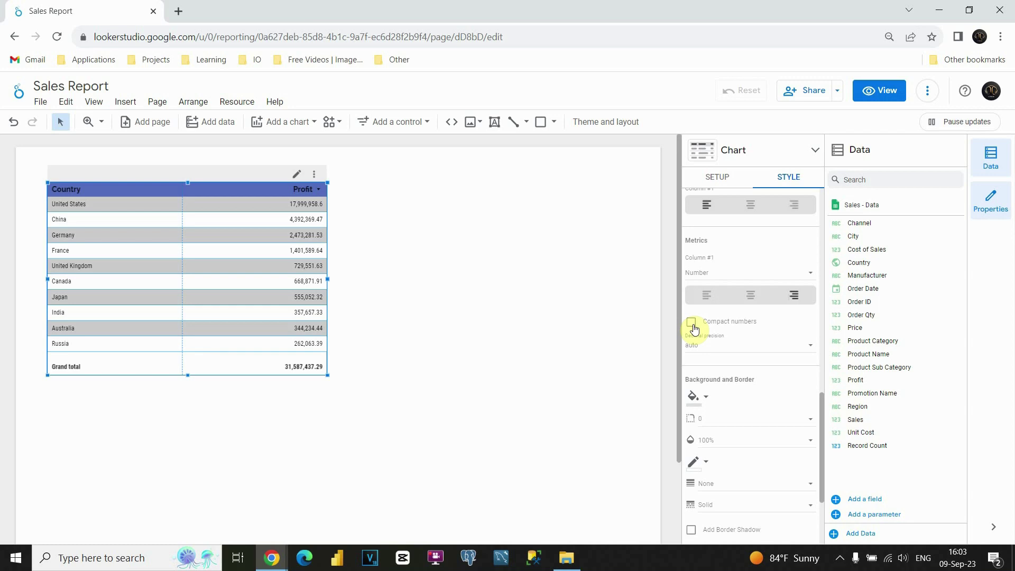
Keep compact numbers off and set Profit decimal precision to 0.
{"action": "left_click", "coordinate": [693, 324]}
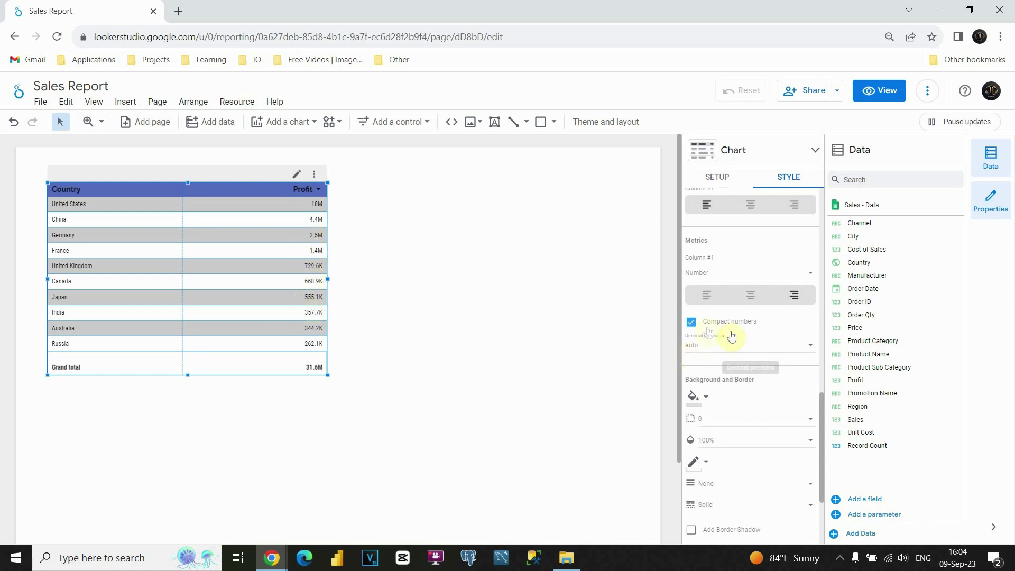
{"action": "left_click", "coordinate": [692, 323]}
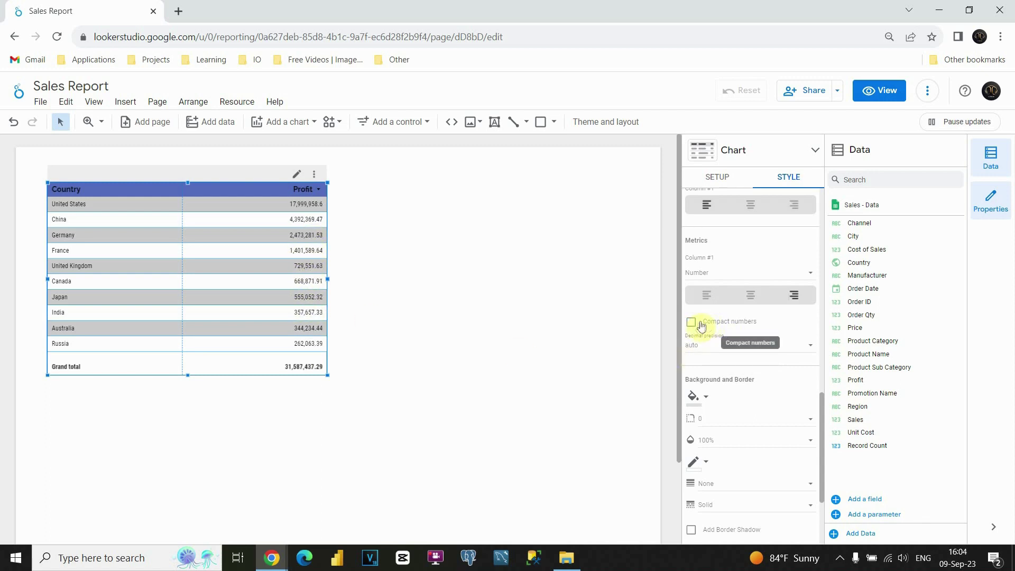
{"action": "scroll", "coordinate": [740, 317], "scroll_direction": "down", "scroll_amount": 1}
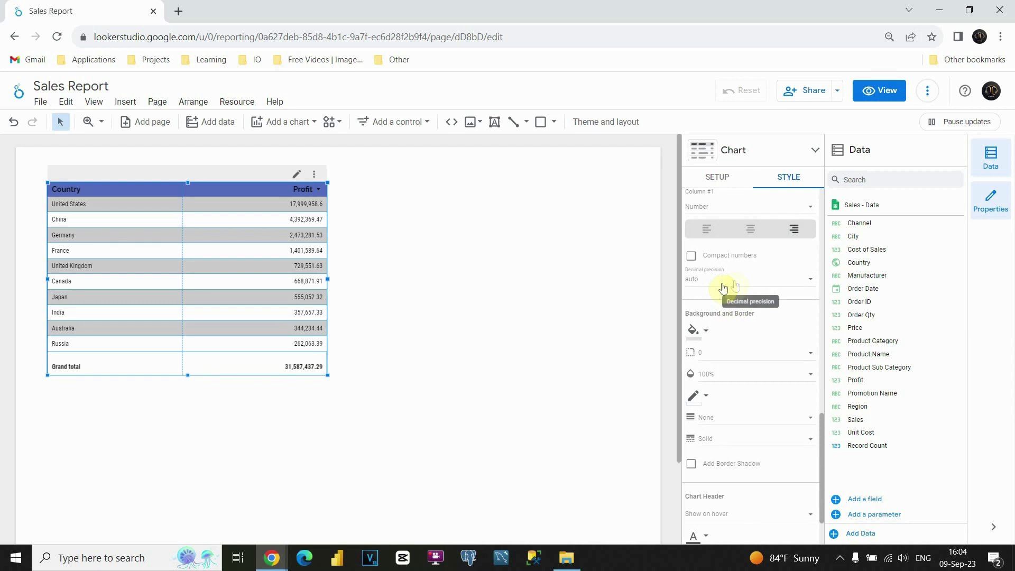
{"action": "left_click", "coordinate": [719, 283]}
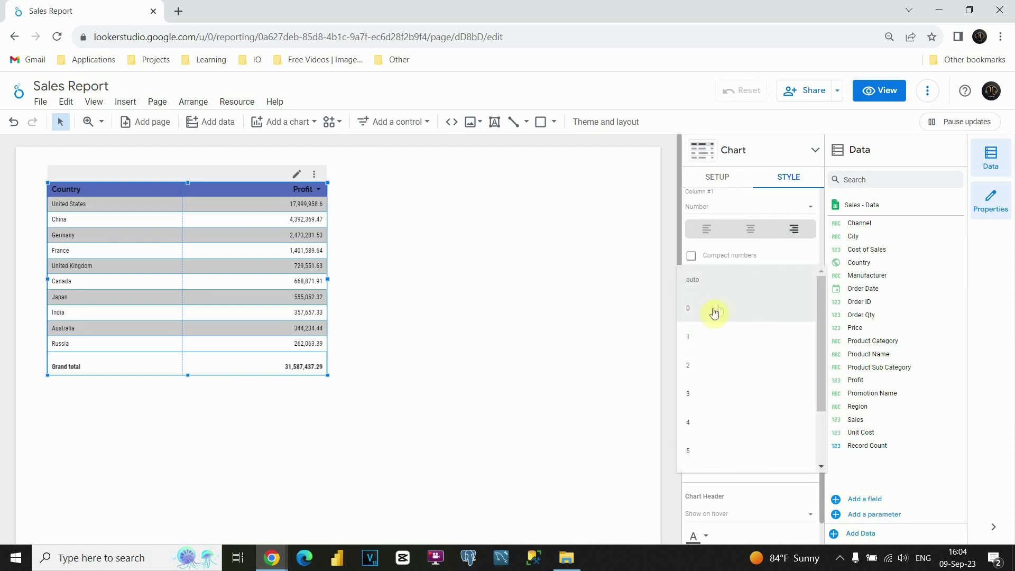
{"action": "left_click", "coordinate": [710, 312]}
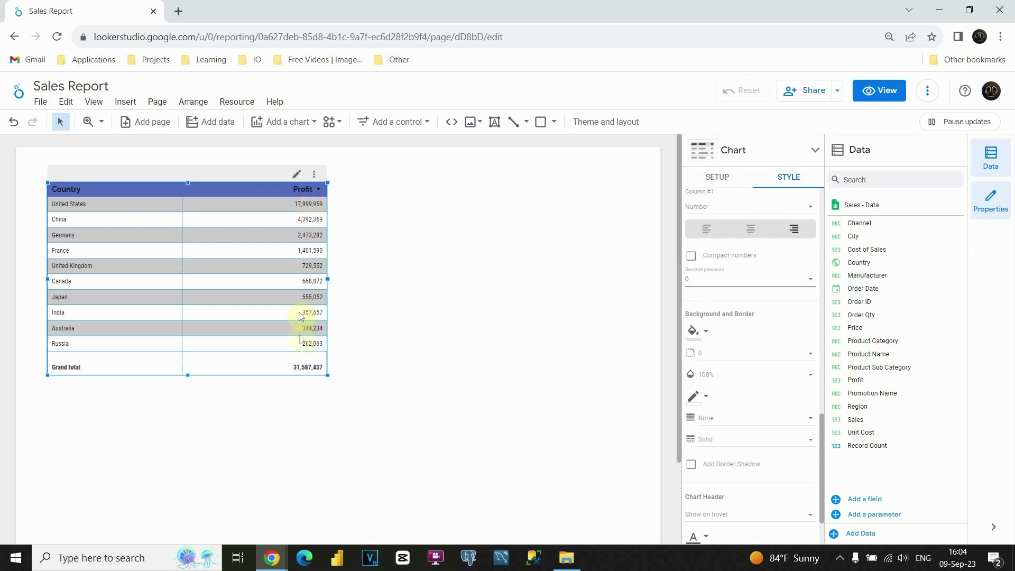
{"action": "scroll", "coordinate": [738, 272], "scroll_direction": "down", "scroll_amount": 1}
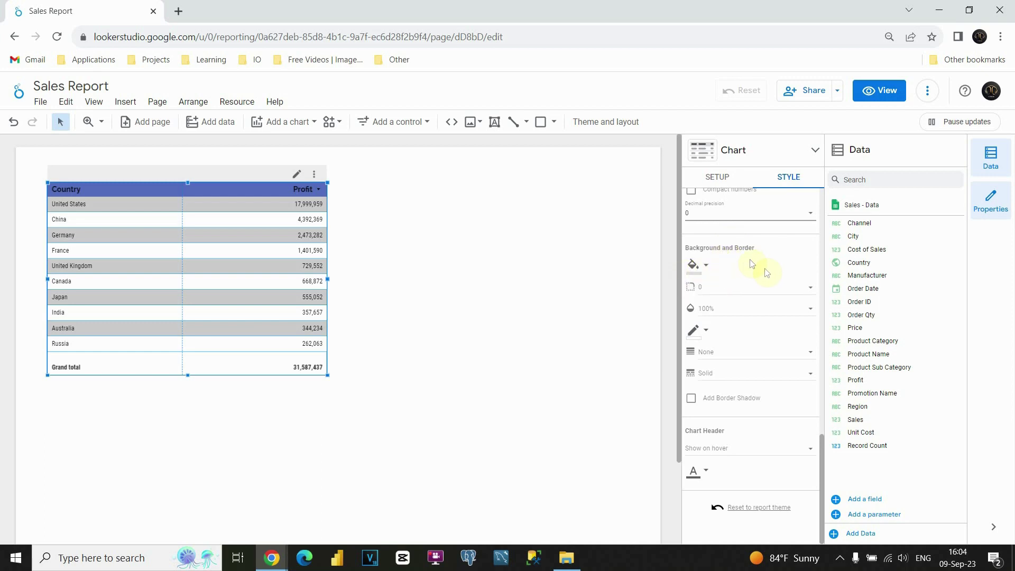
Round the table corners to radius 3 and add a grey border of weight 2.
{"action": "left_click", "coordinate": [809, 288]}
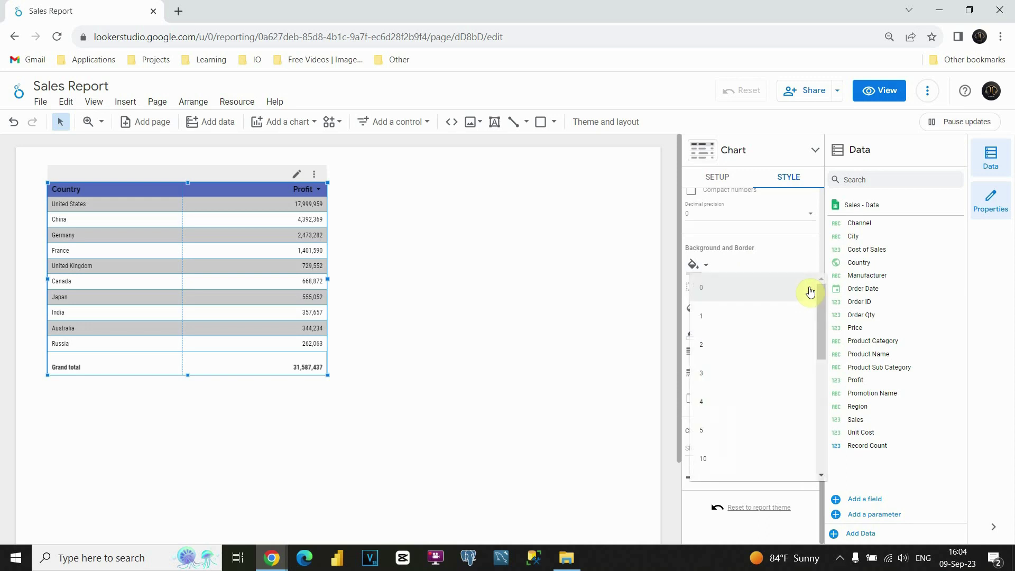
{"action": "left_click", "coordinate": [723, 380]}
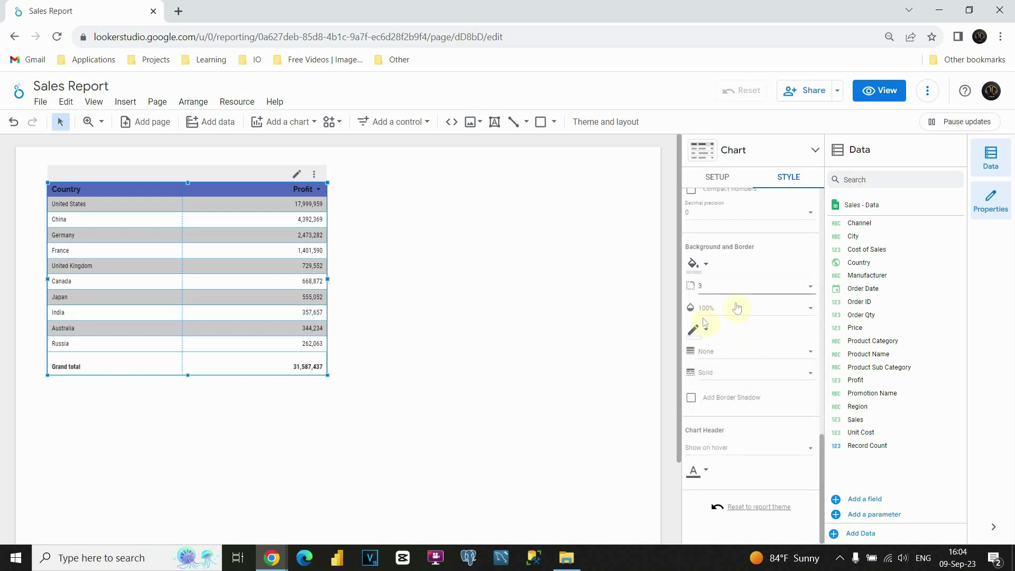
{"action": "left_click", "coordinate": [699, 333]}
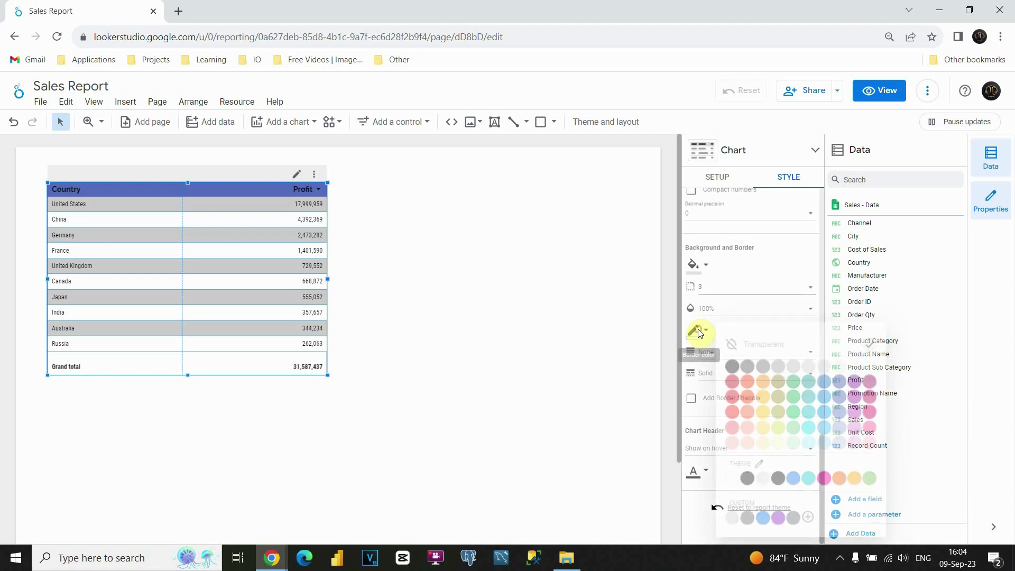
{"action": "left_click", "coordinate": [763, 368]}
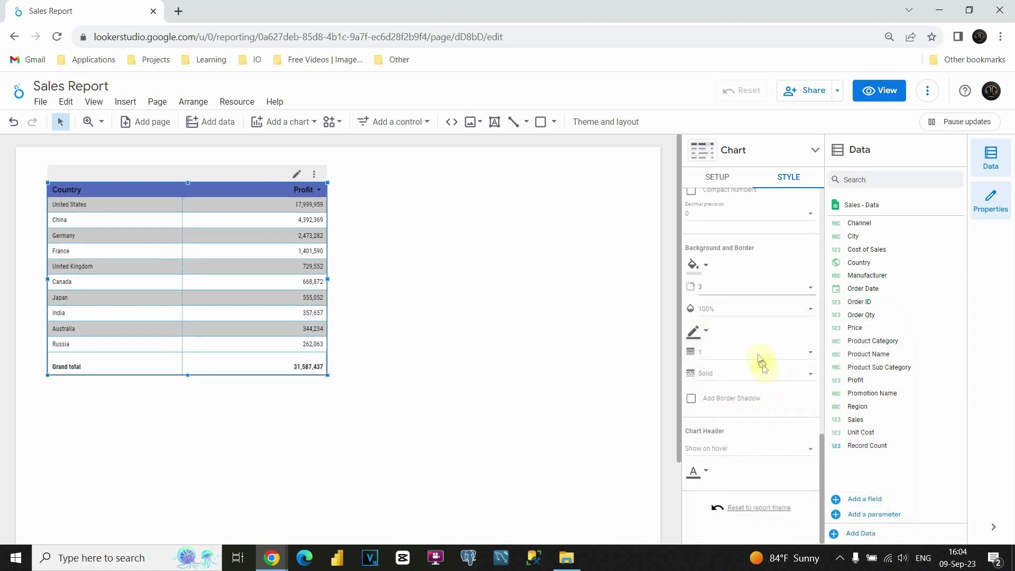
{"action": "left_click", "coordinate": [812, 352]}
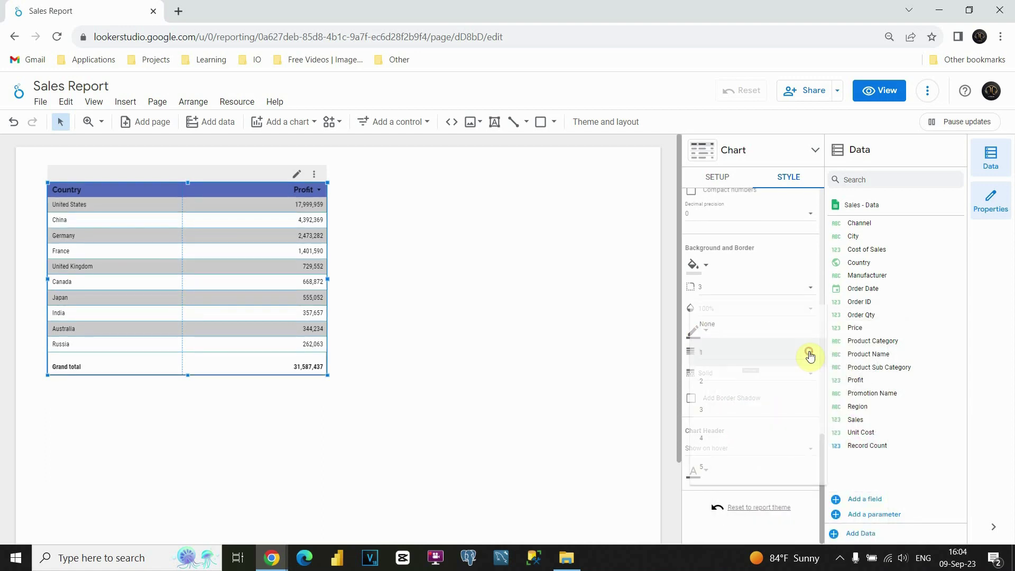
{"action": "left_click", "coordinate": [737, 384]}
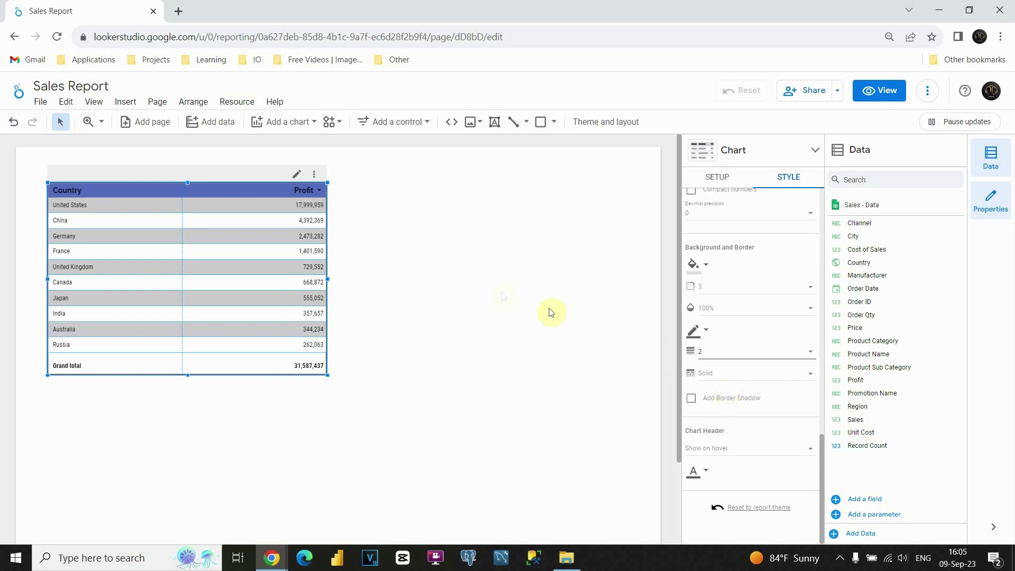
{"action": "left_click", "coordinate": [372, 255]}
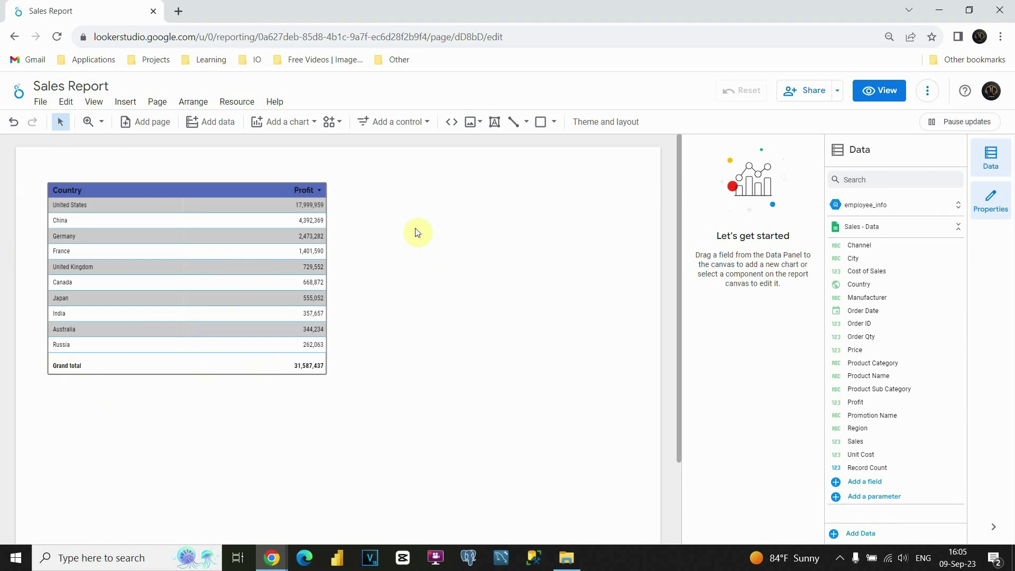
{"action": "left_click", "coordinate": [880, 90]}
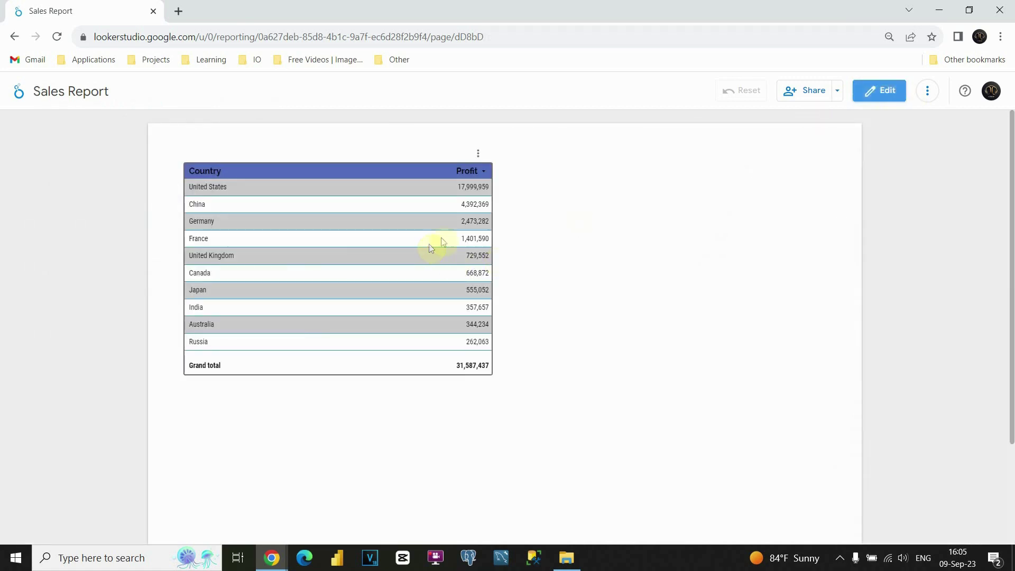
{"action": "left_click", "coordinate": [484, 173]}
{"action": "left_click", "coordinate": [484, 173]}
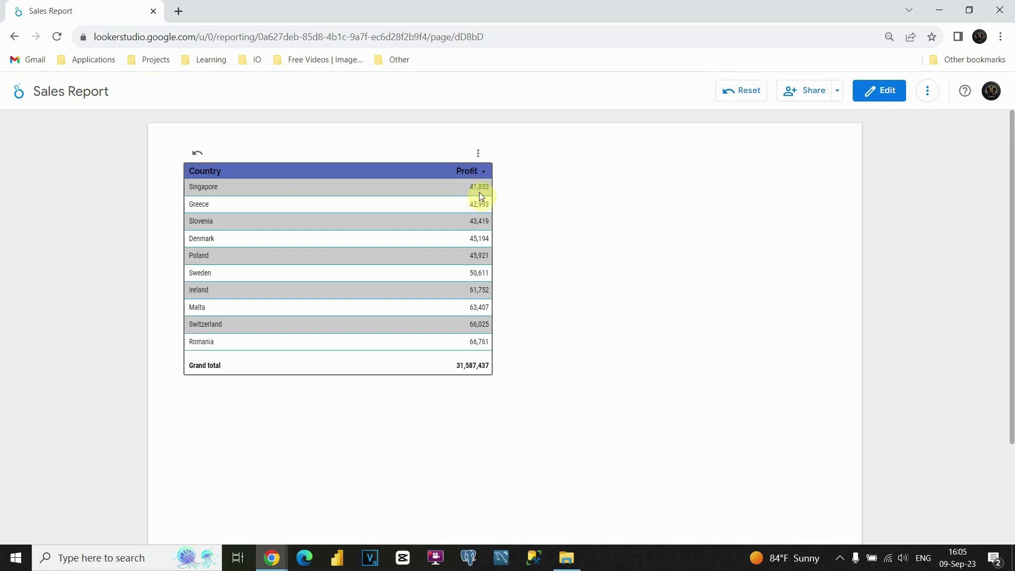
{"action": "left_click", "coordinate": [486, 176]}
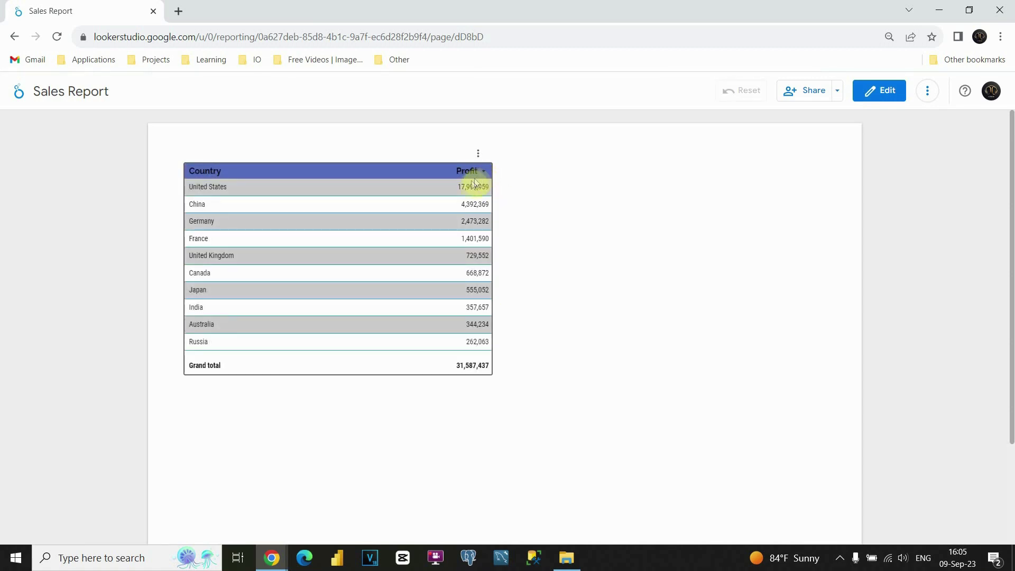
{"action": "left_click", "coordinate": [867, 93]}
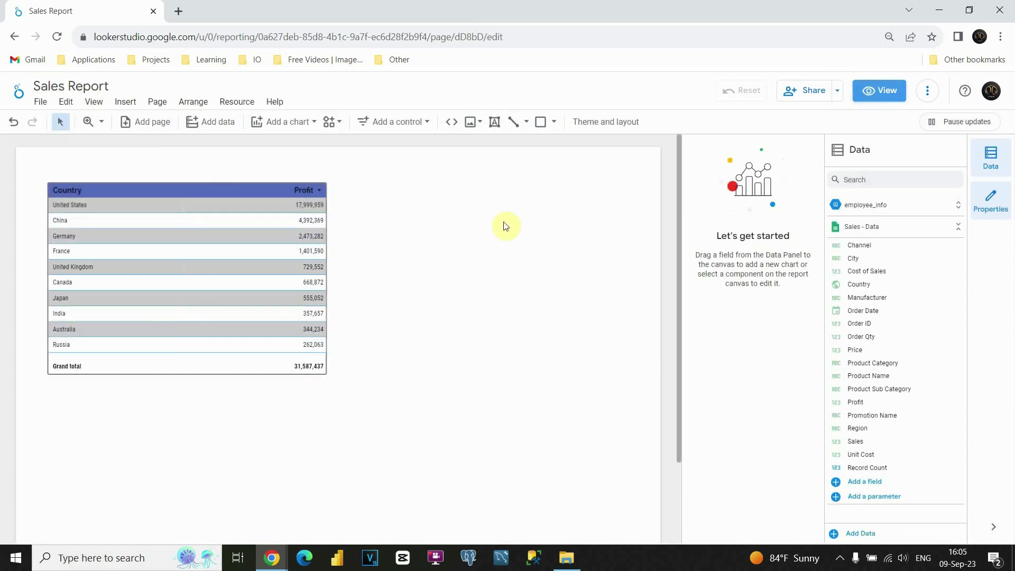